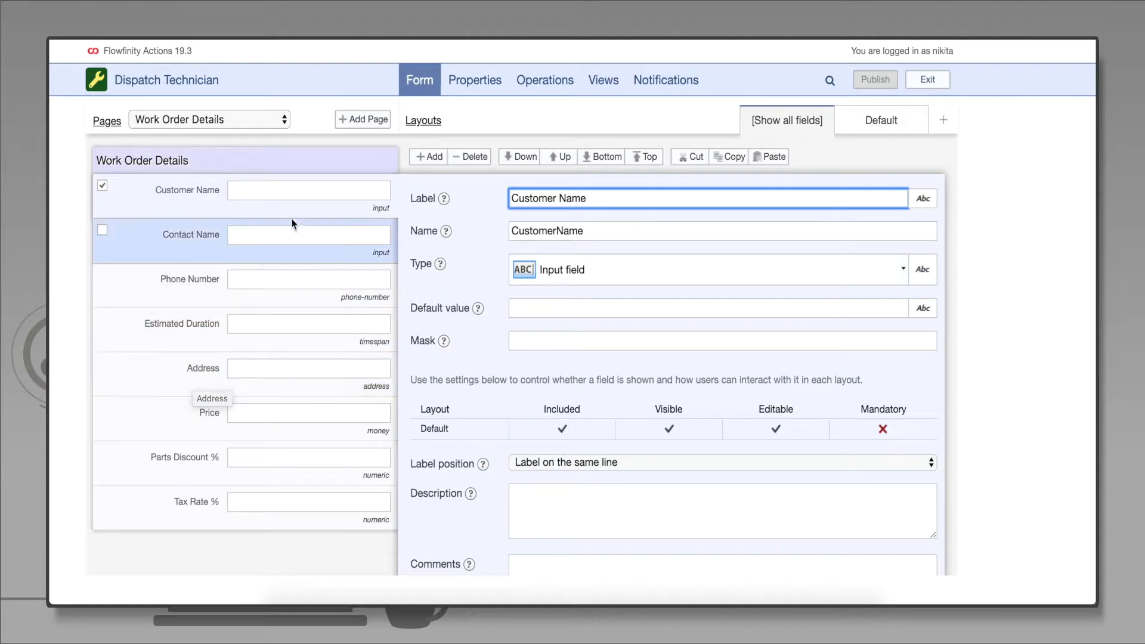
# - Add a new form page titled Order Completion Confirmation and save the form
pyautogui.click(384, 122)
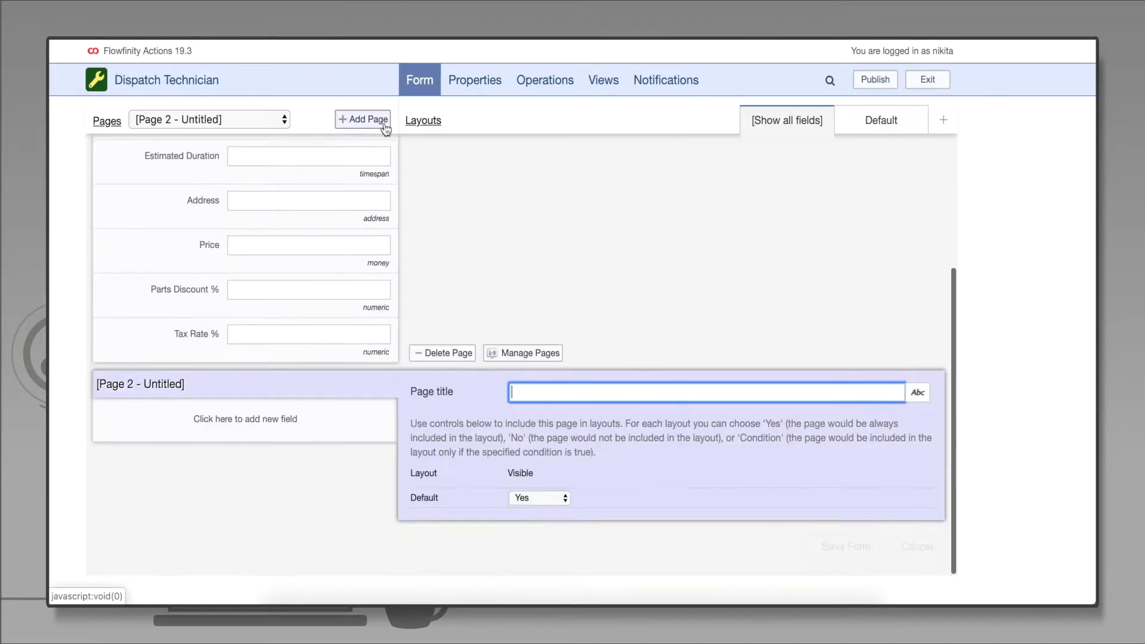
pyautogui.write('Order Completion Confirmation')
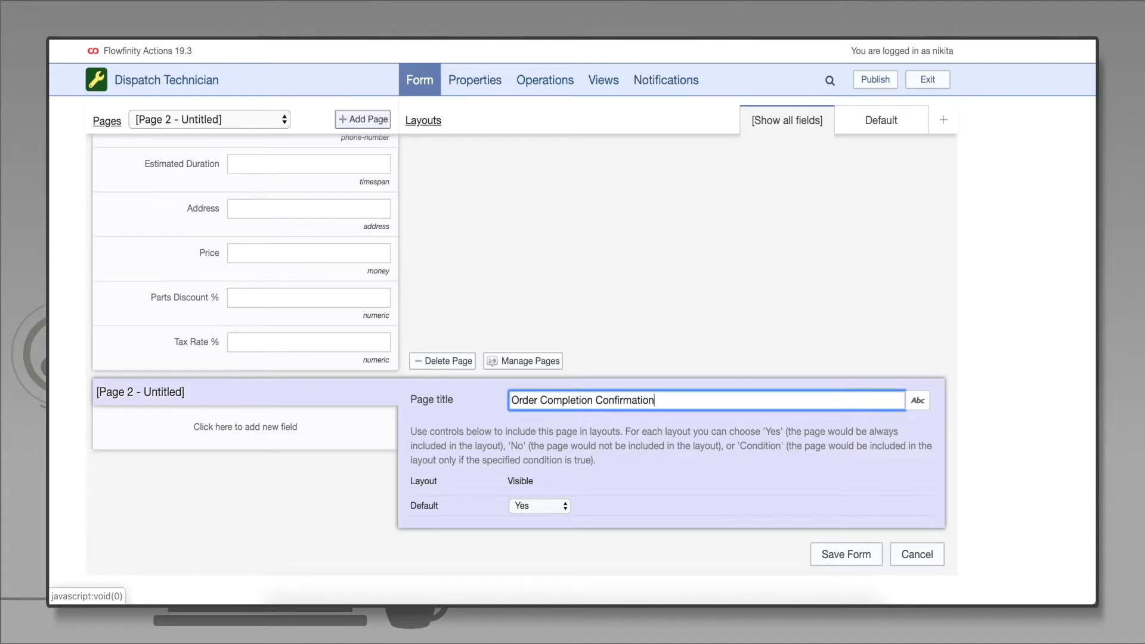
pyautogui.click(865, 555)
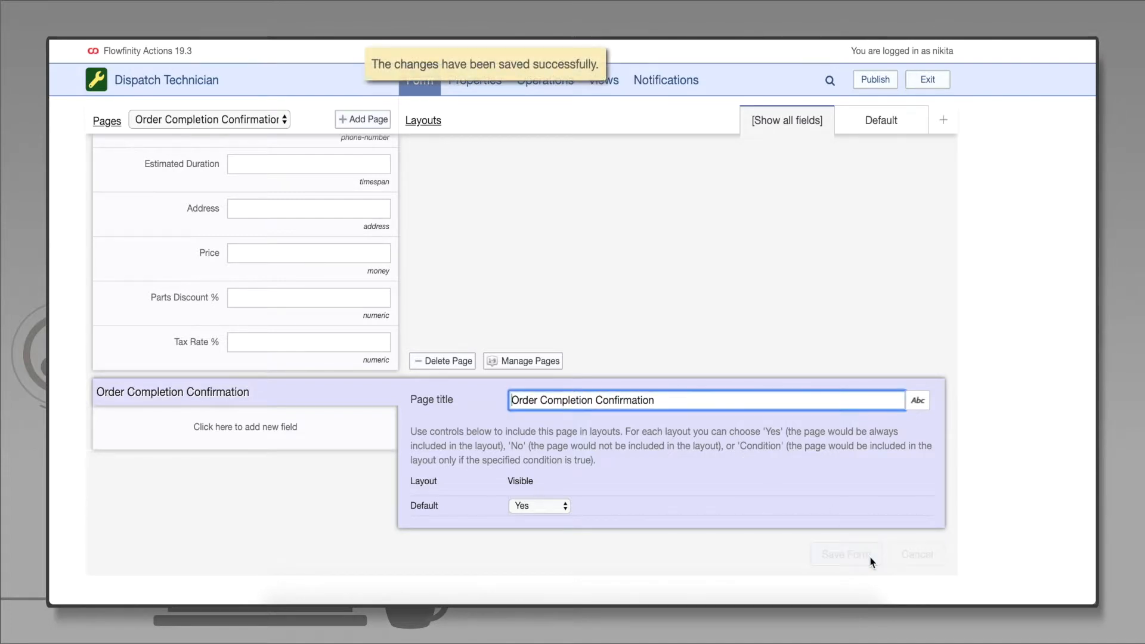
# - Add a picture field labelled Repaired Item to the Order Completion Confirmation page
pyautogui.click(324, 431)
pyautogui.write('Repaired Item')
pyautogui.press('Tab')
pyautogui.press('Tab')
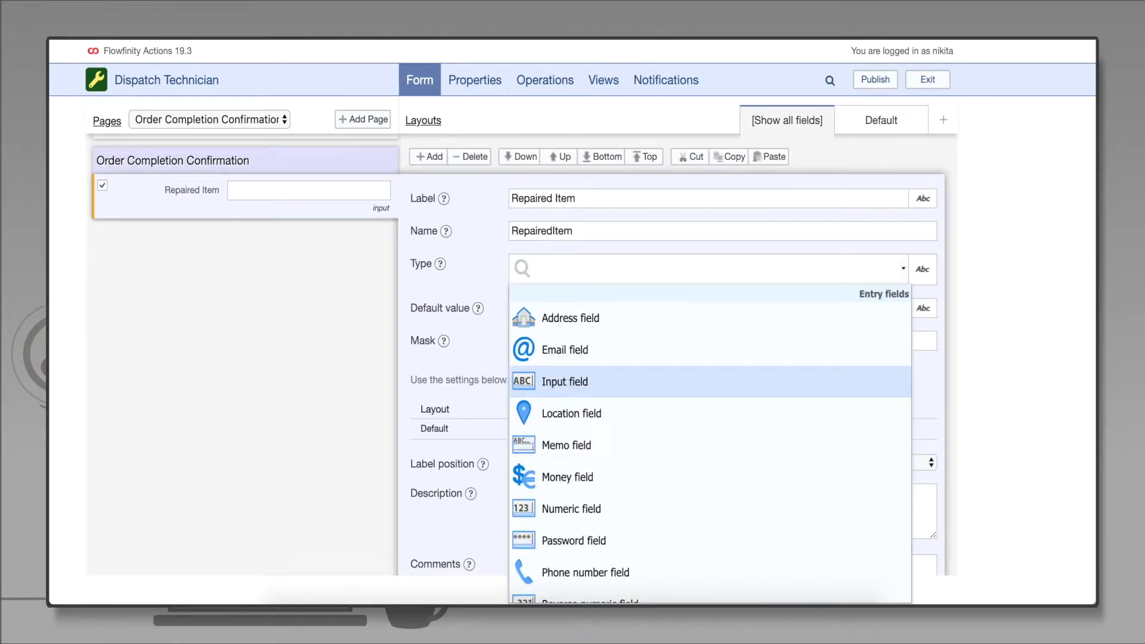
pyautogui.write('picture')
pyautogui.click(718, 377)
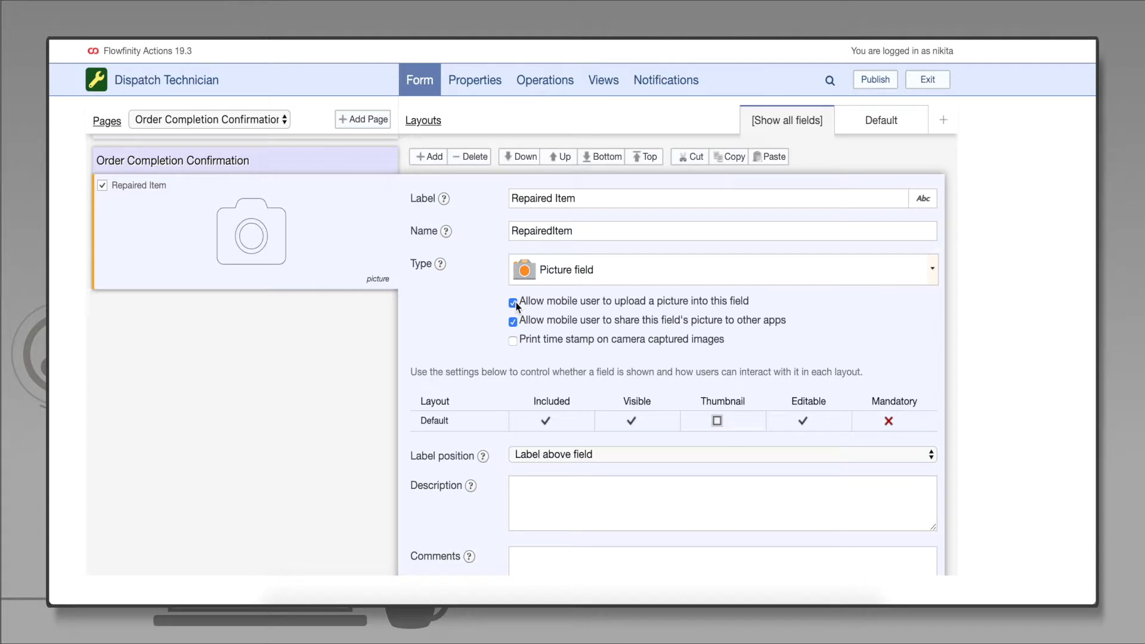
# - Enable printing a time stamp on camera captured images for the Repaired Item field and save the form
pyautogui.click(513, 342)
pyautogui.scroll(-3, 831, 473)
pyautogui.click(872, 550)
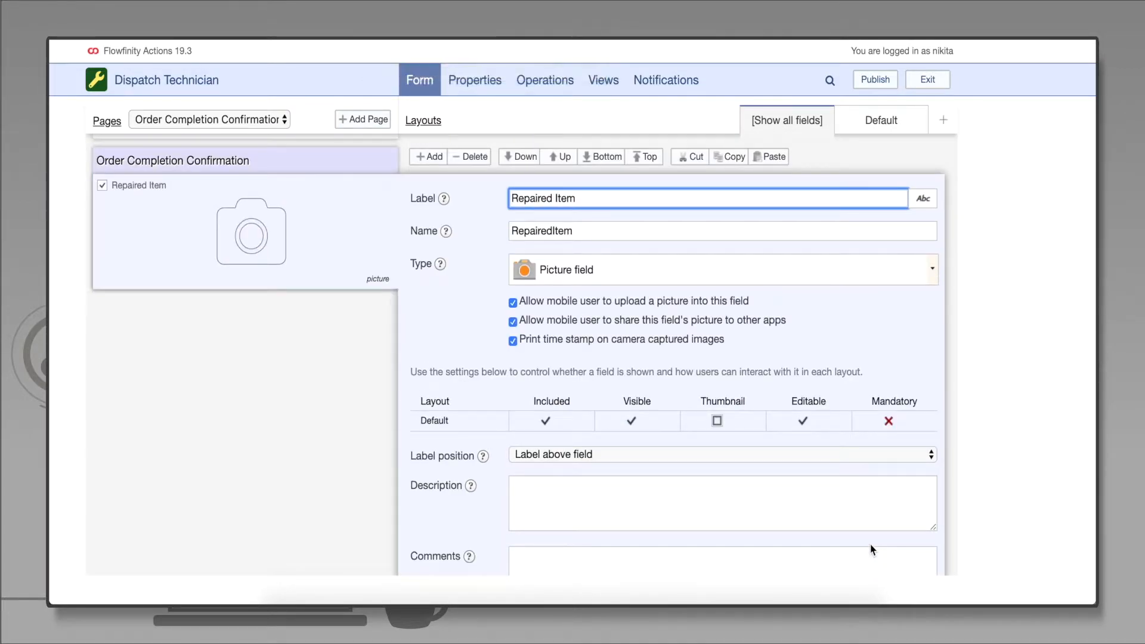
# - Add a memo field labelled Notes below the Repaired Item field and save the form
pyautogui.click(435, 160)
pyautogui.write('N')
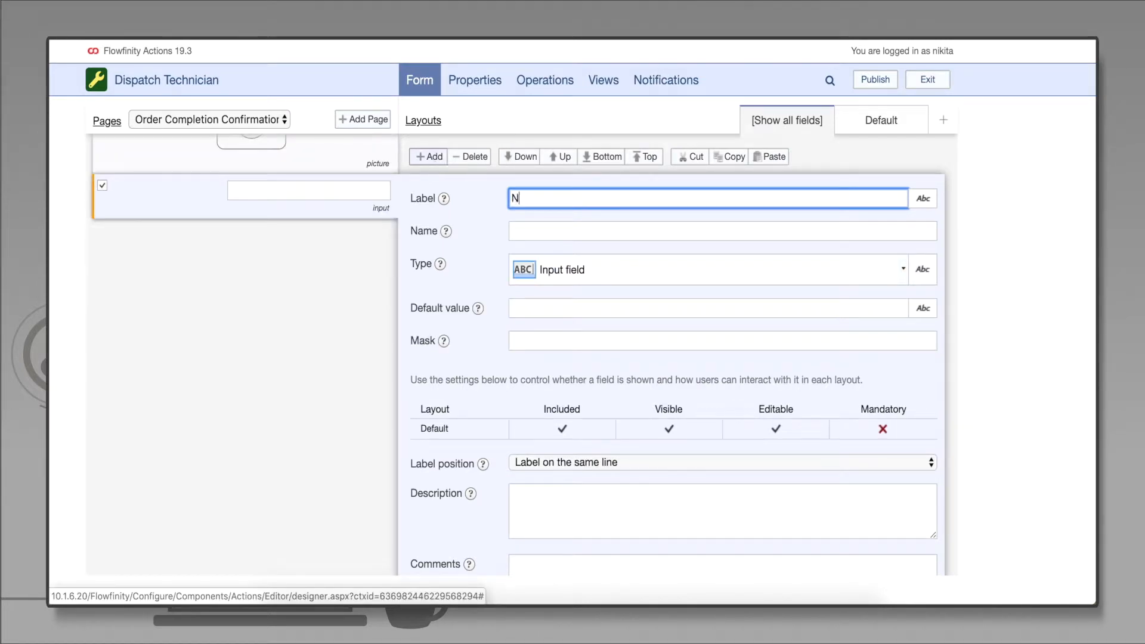
pyautogui.write('otes')
pyautogui.press('Tab')
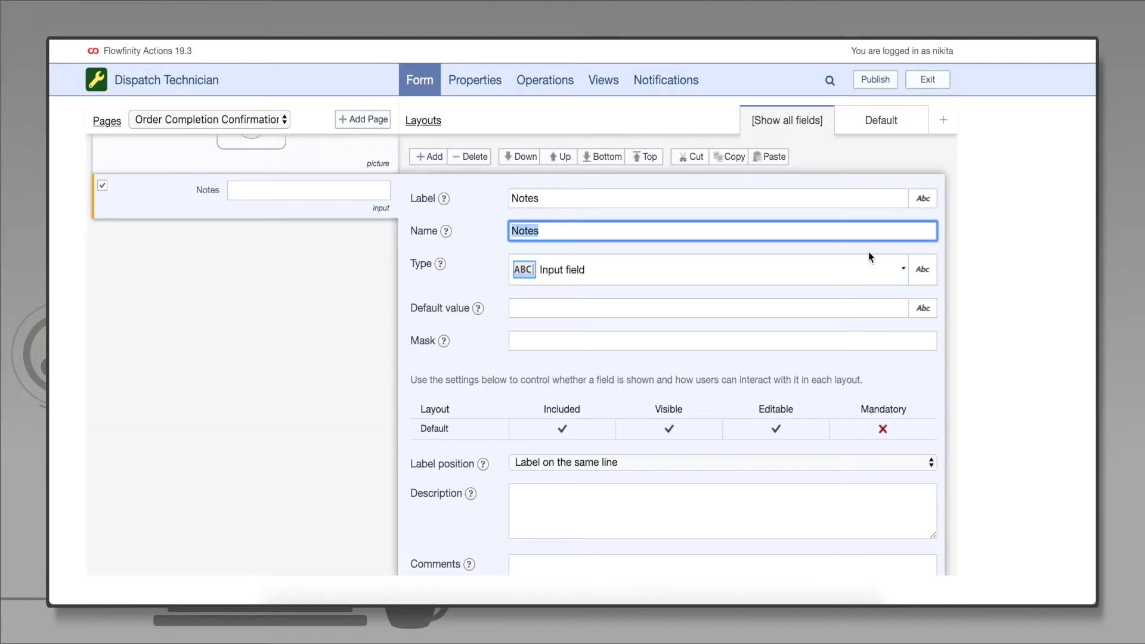
pyautogui.click(903, 269)
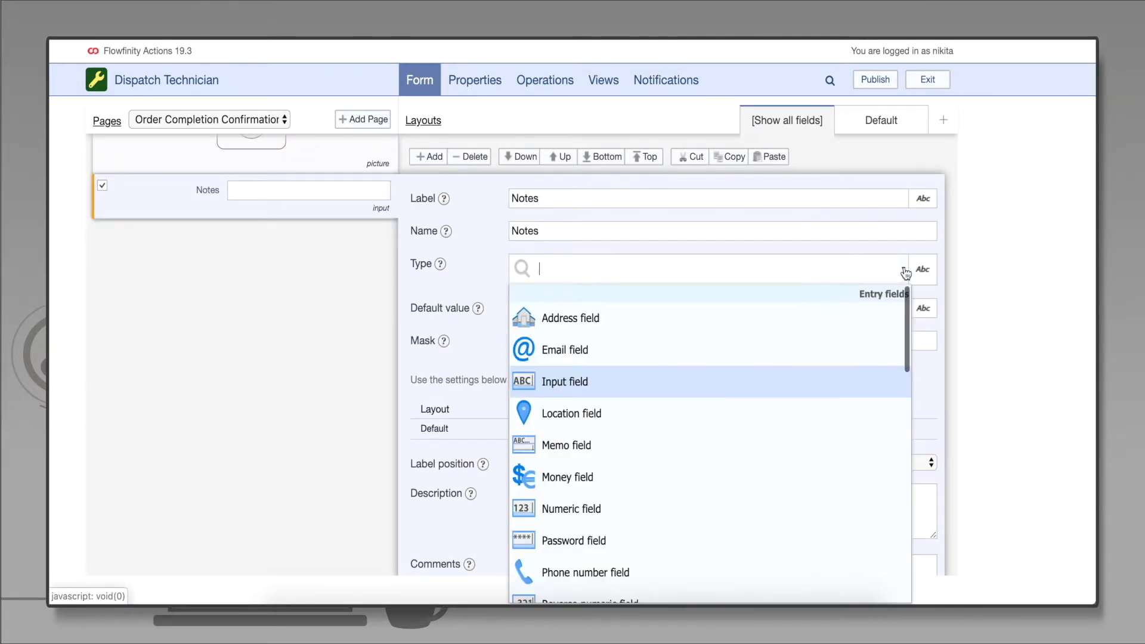
pyautogui.click(866, 449)
pyautogui.scroll(-2, 856, 495)
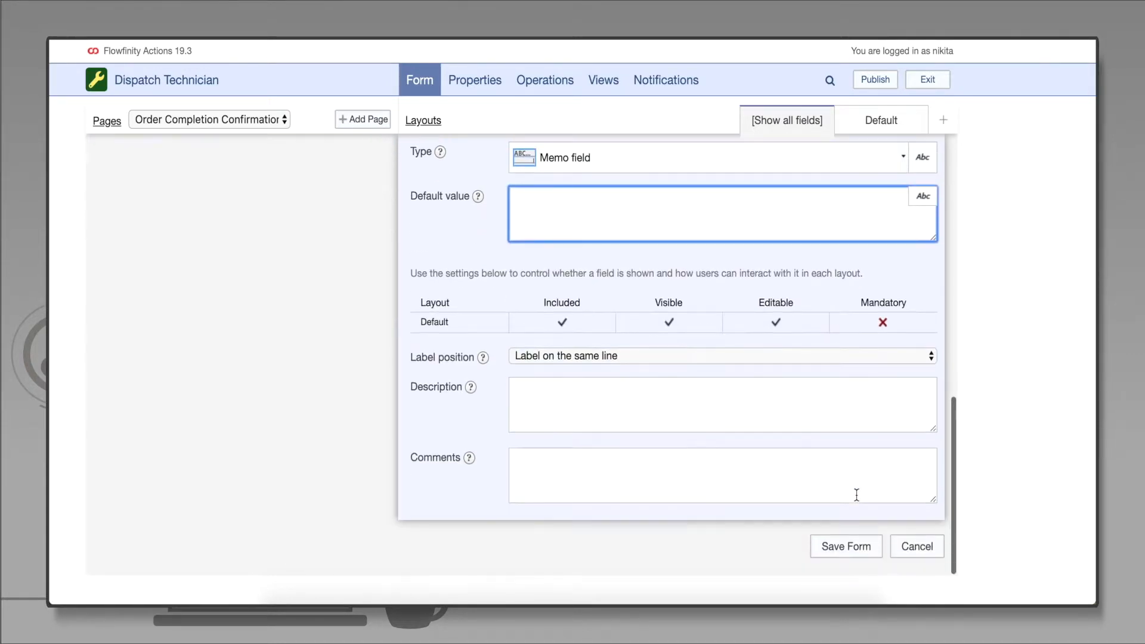
pyautogui.click(871, 546)
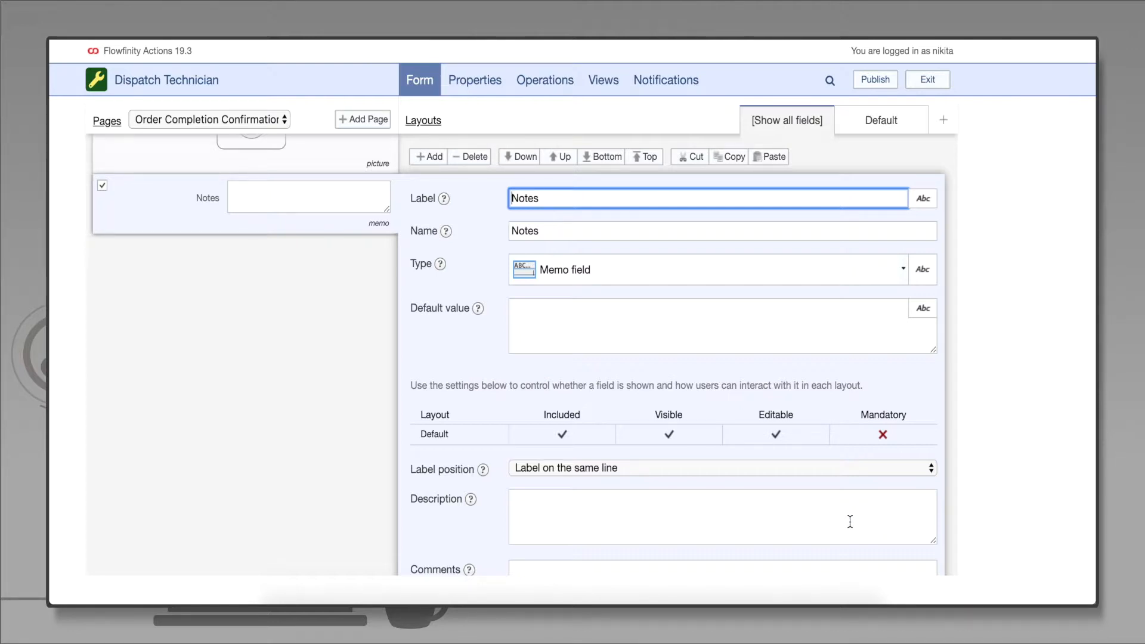
# - Create and save a form layout named New Work Order with editable default modes
pyautogui.click(437, 123)
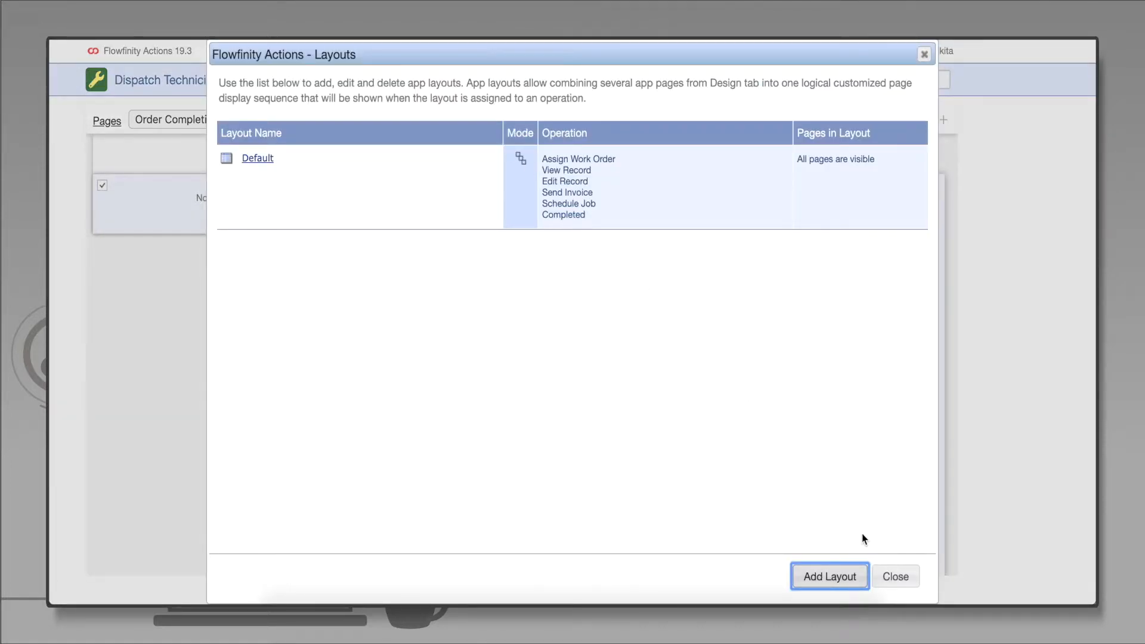
pyautogui.click(861, 579)
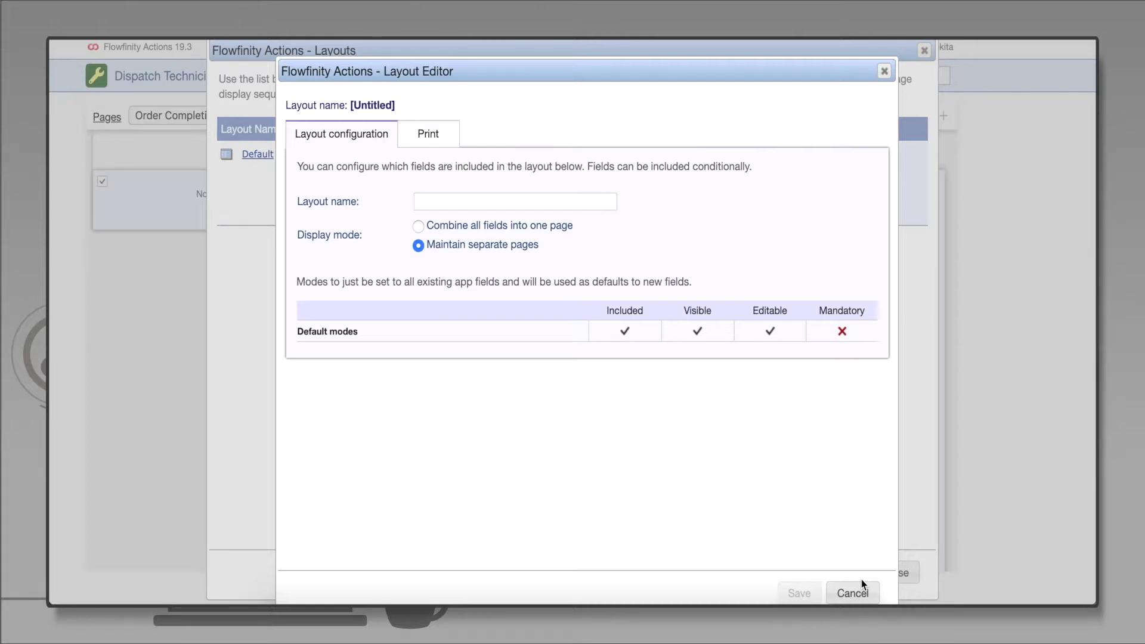
pyautogui.click(505, 198)
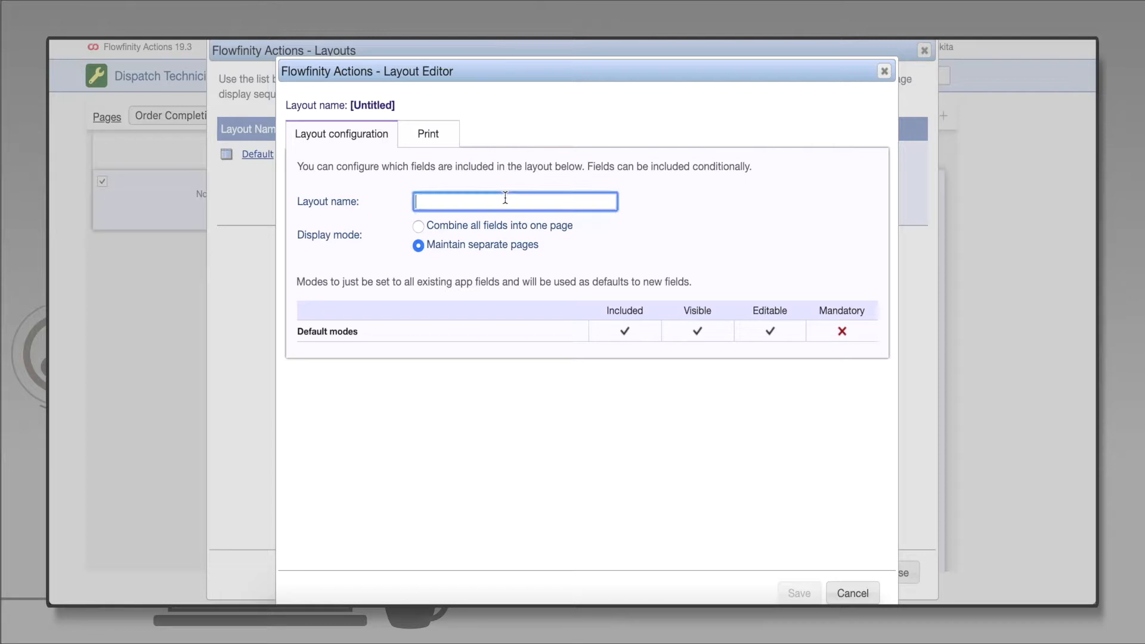
pyautogui.write('New Work Order')
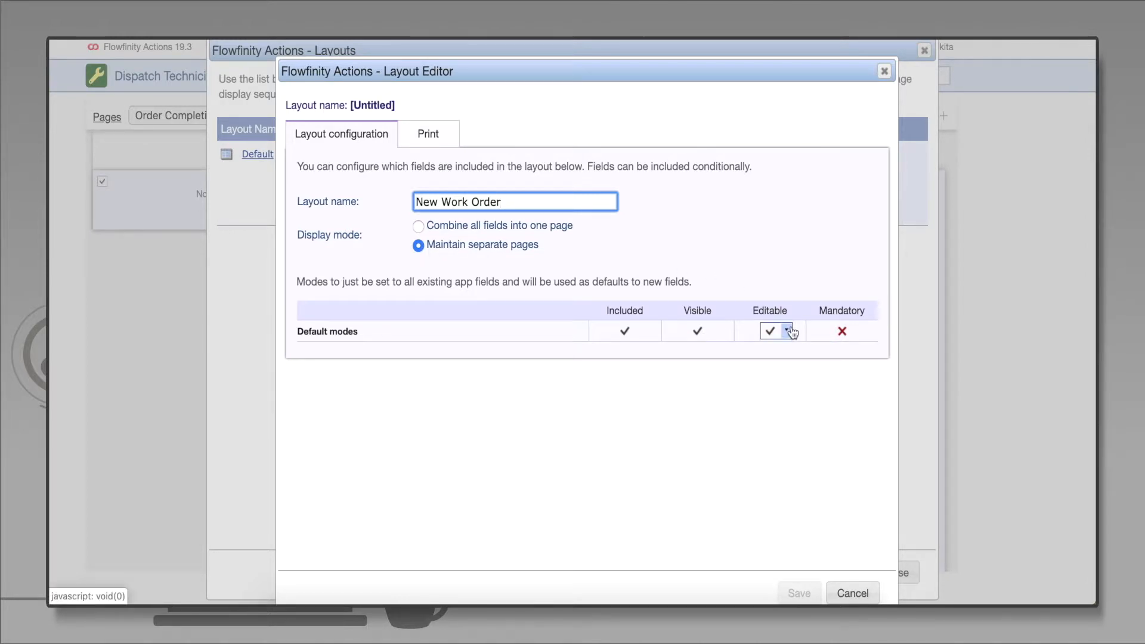
pyautogui.click(788, 330)
pyautogui.click(790, 331)
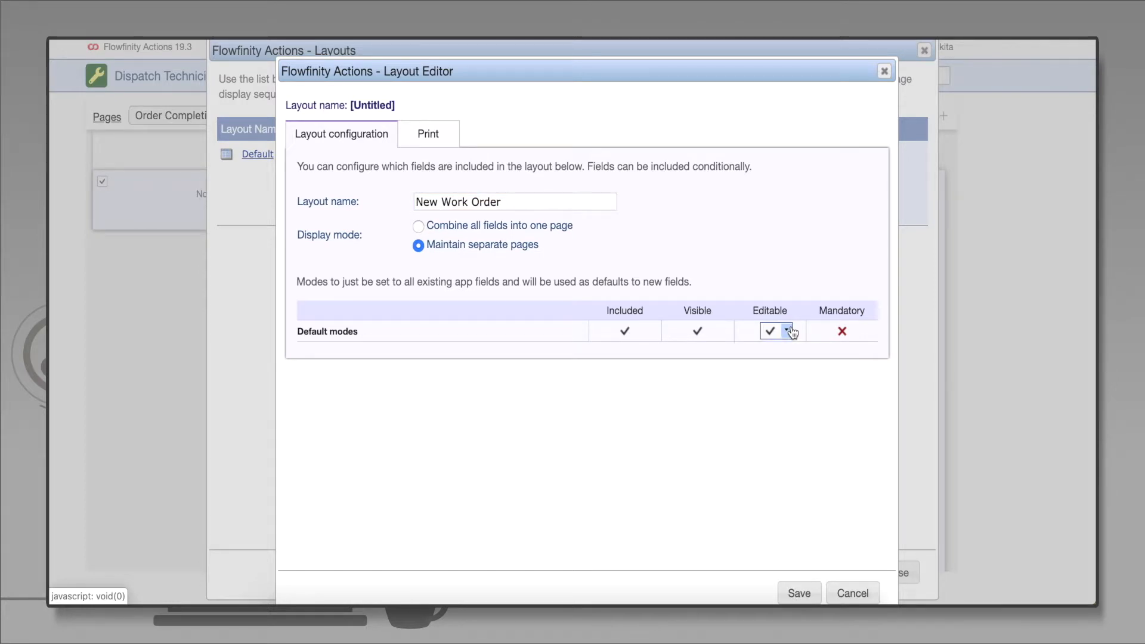
pyautogui.click(806, 593)
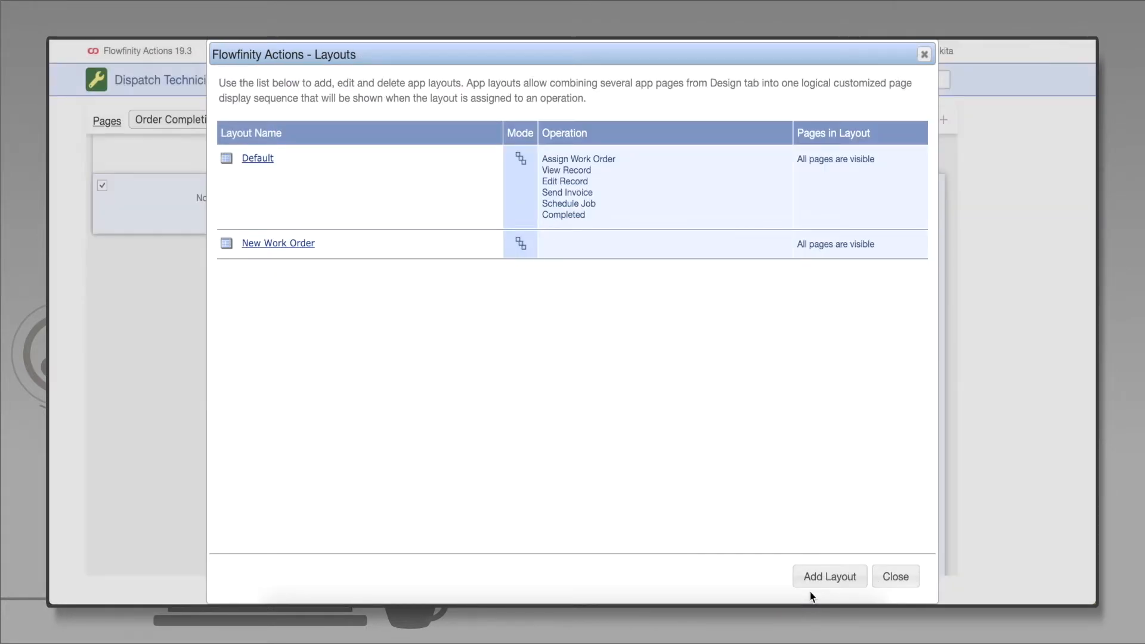
# - Create and save a layout named Invoice that combines all fields into one page, with Editable set to No in its default modes
pyautogui.click(840, 584)
pyautogui.click(585, 201)
pyautogui.write('Invoice')
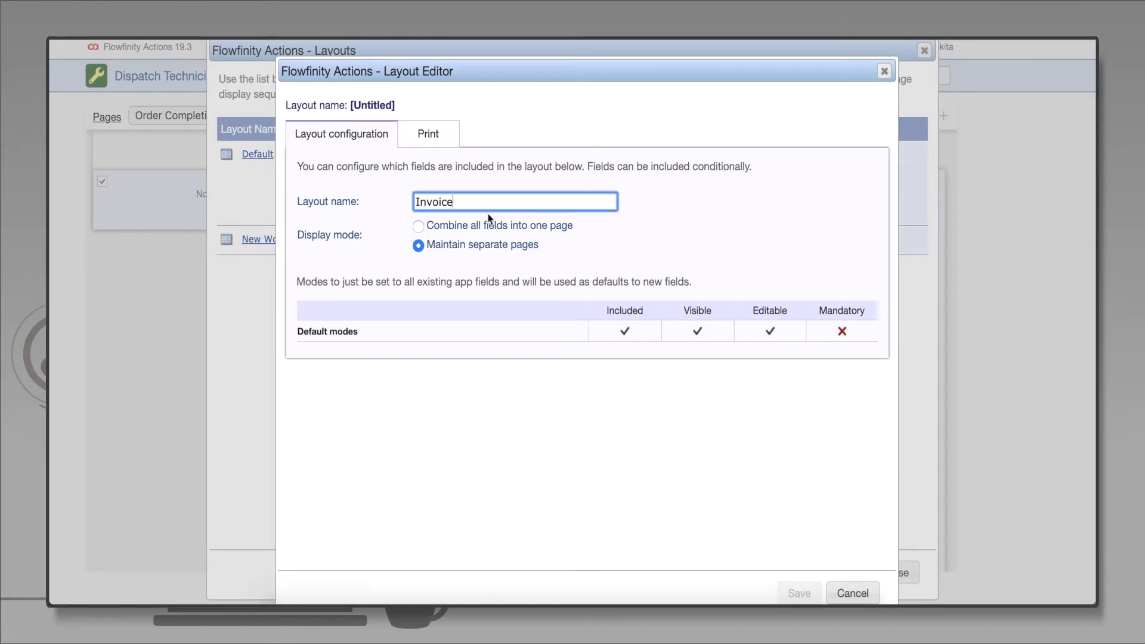
pyautogui.click(419, 226)
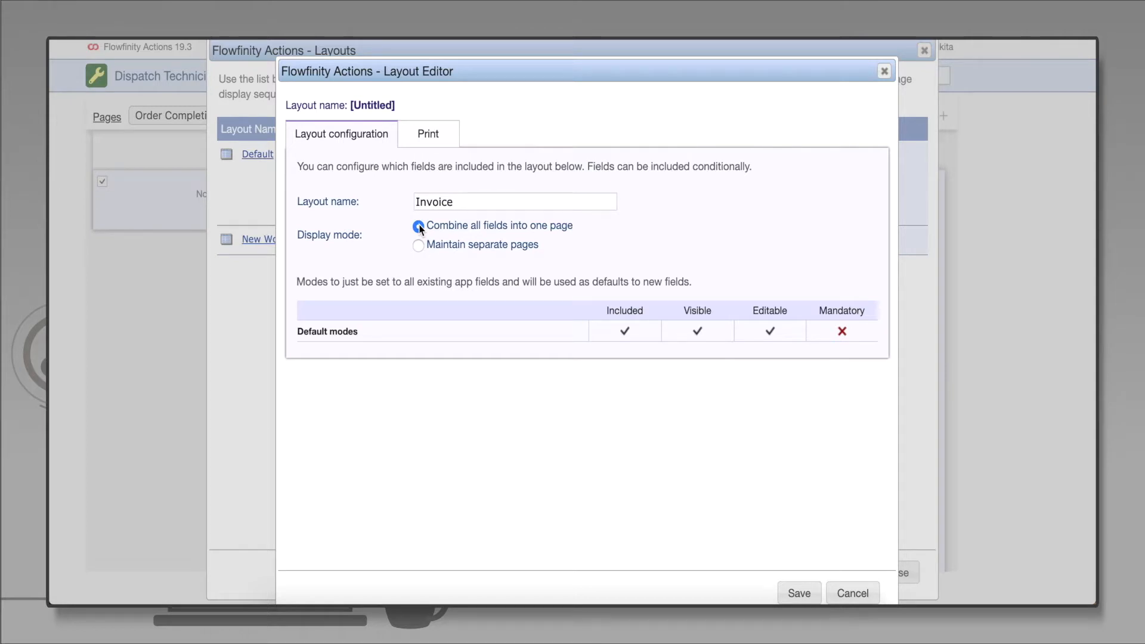
pyautogui.click(786, 331)
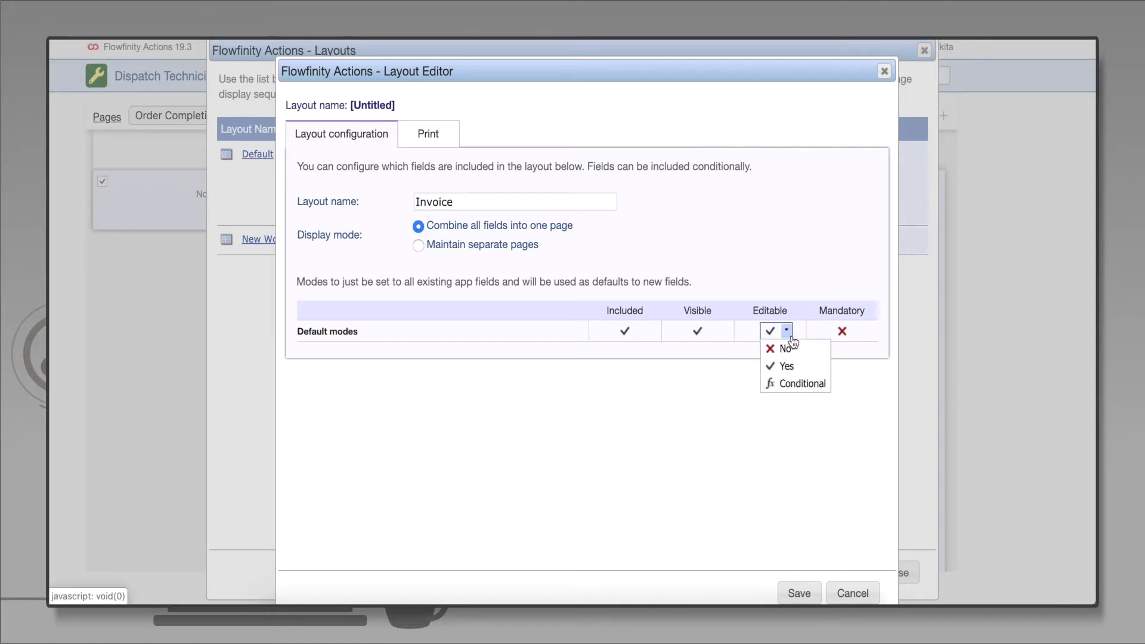
pyautogui.click(786, 349)
pyautogui.click(806, 595)
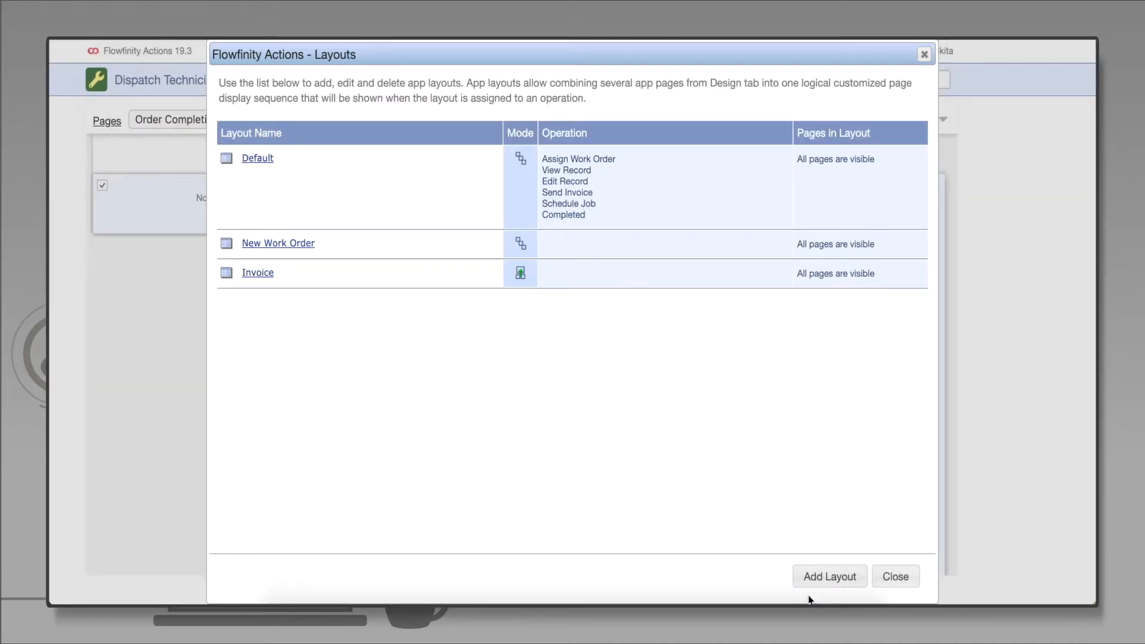
# - Make the Repaired Item and Notes fields editable in the Invoice layout, save it and close the layouts list
pyautogui.click(294, 275)
pyautogui.click(295, 292)
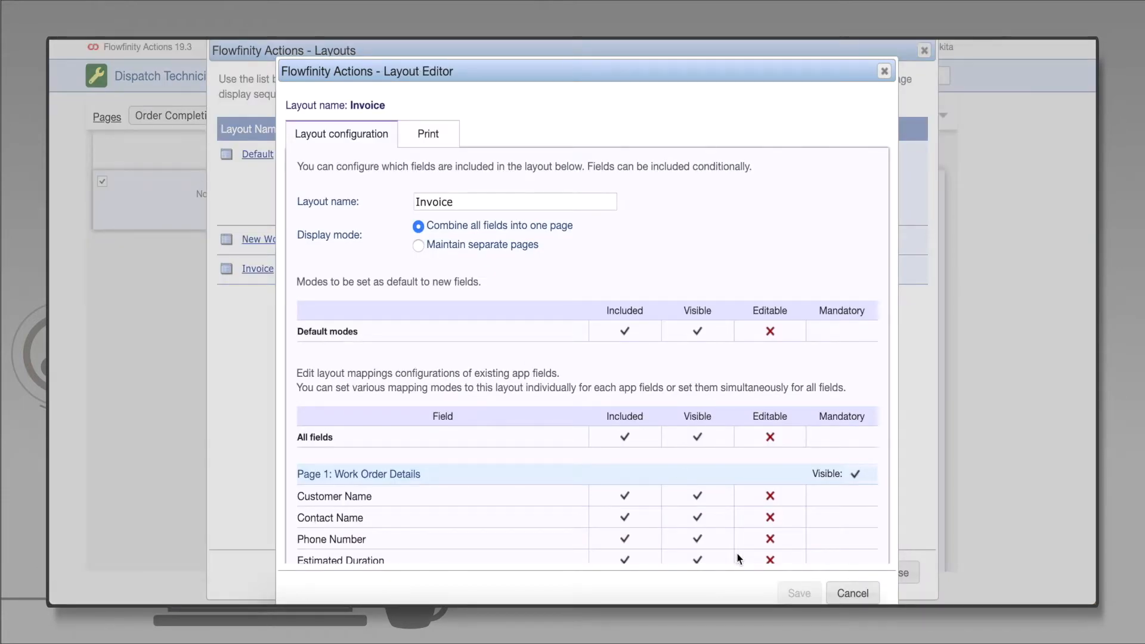
pyautogui.scroll(-3, 738, 558)
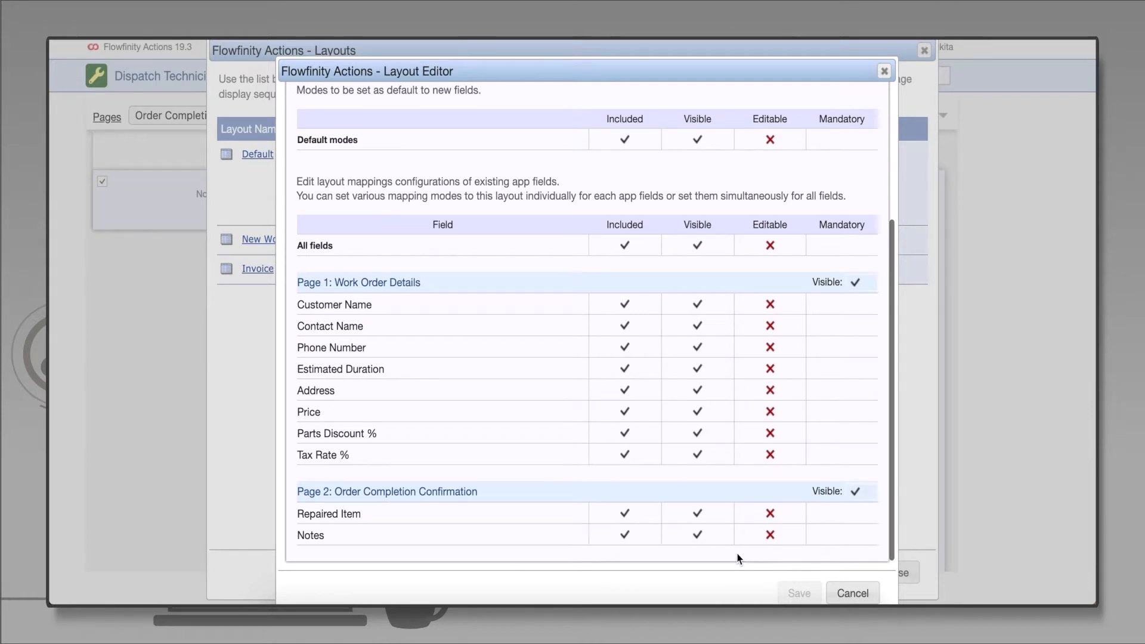
pyautogui.scroll(-1, 737, 558)
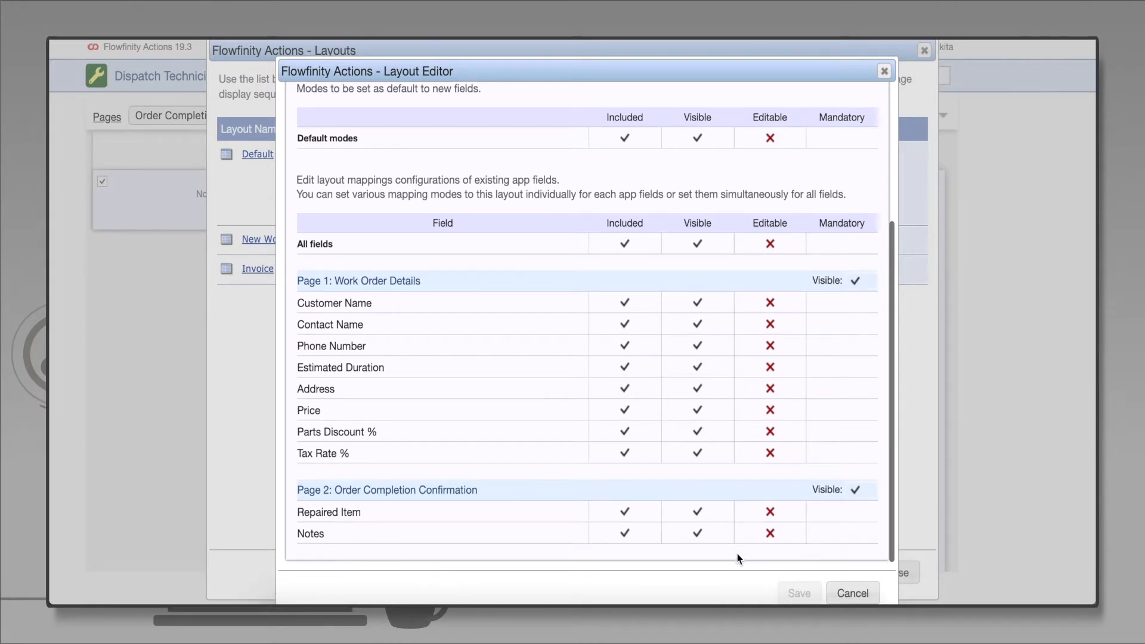
pyautogui.click(786, 511)
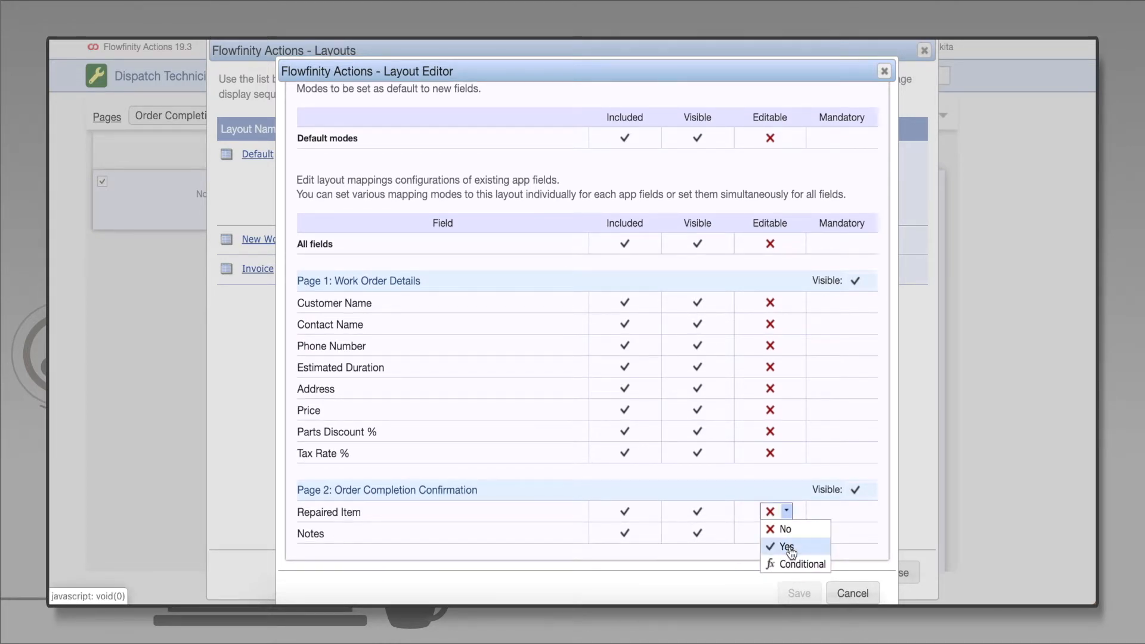
pyautogui.click(787, 547)
pyautogui.click(784, 533)
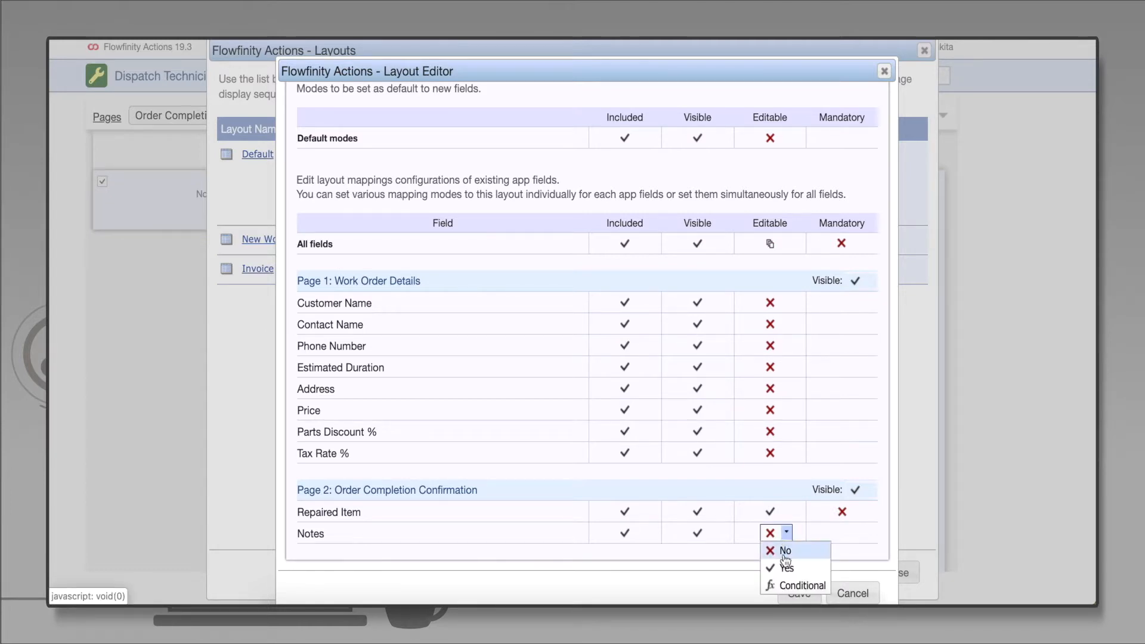
pyautogui.click(786, 568)
pyautogui.scroll(5, 740, 559)
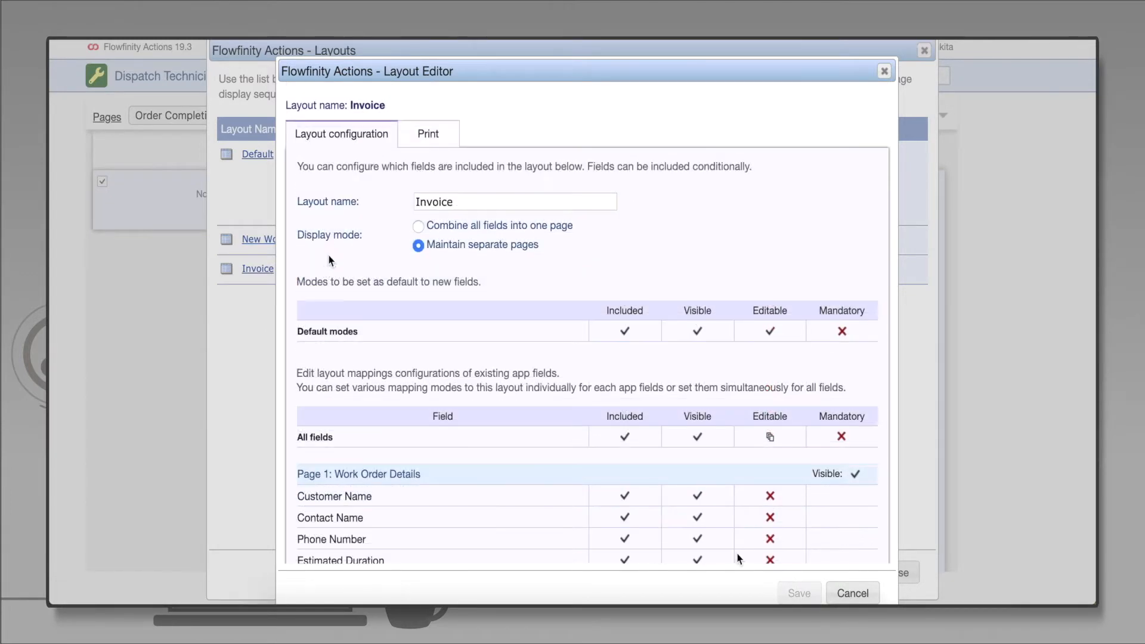
pyautogui.click(427, 137)
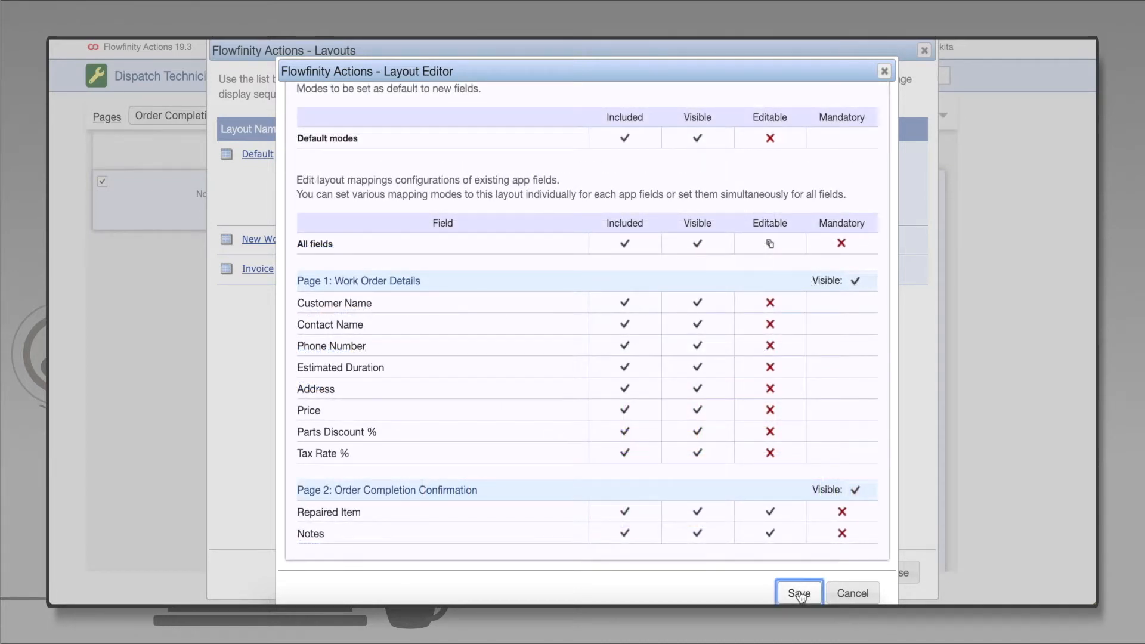
pyautogui.click(800, 593)
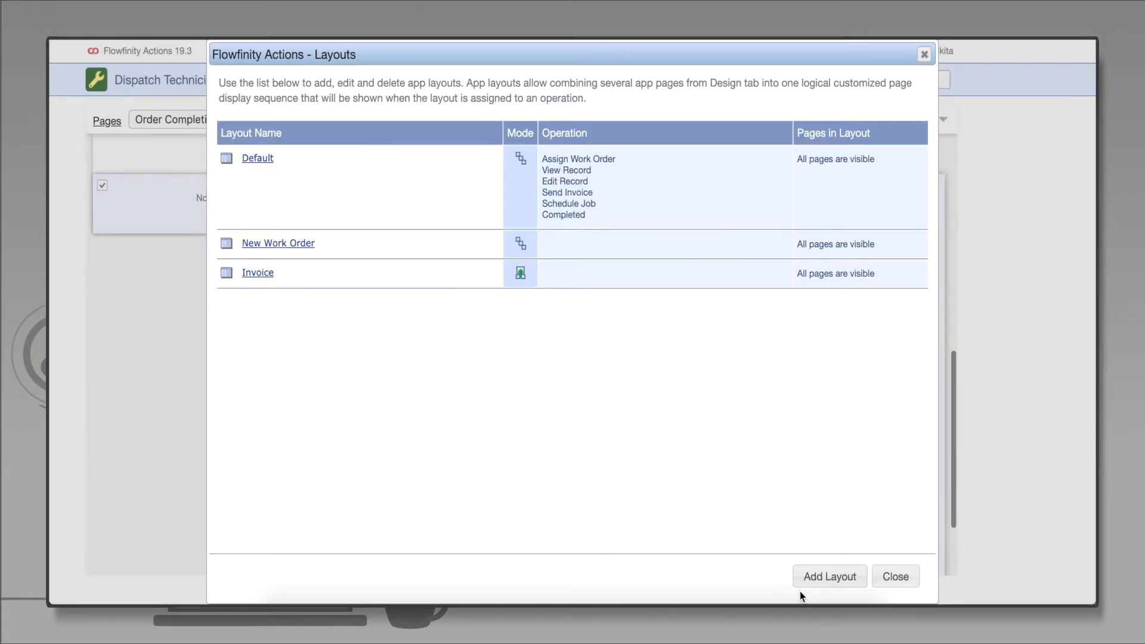
pyautogui.click(909, 580)
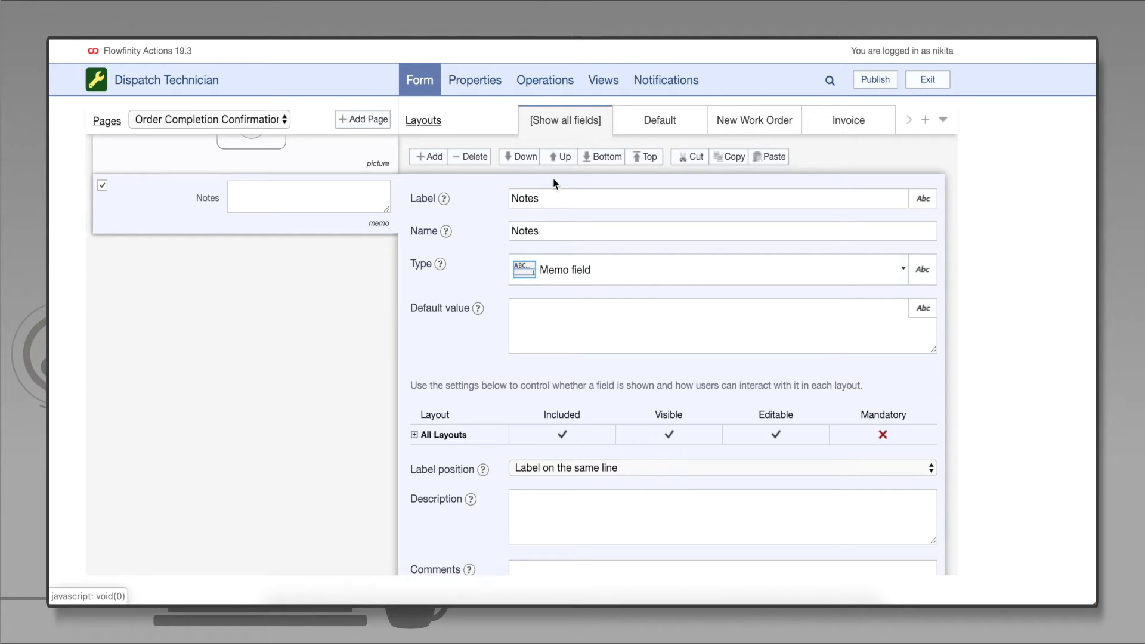
# - Edit the Assign Work Order operation to display its record in the New Work Order layout and save it
pyautogui.click(556, 88)
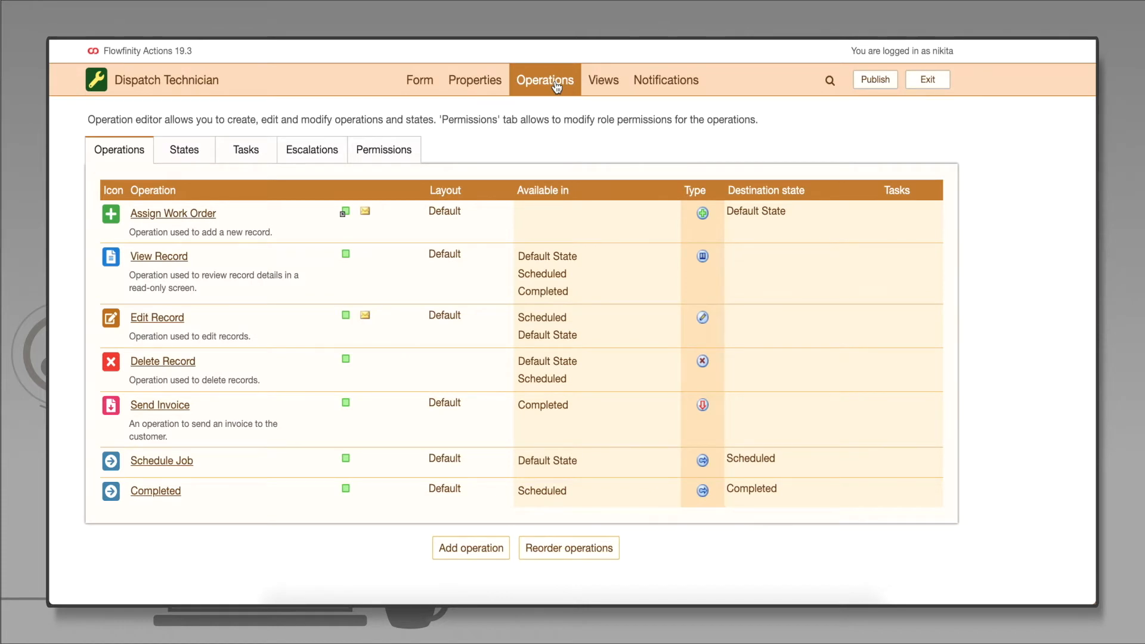
pyautogui.click(232, 216)
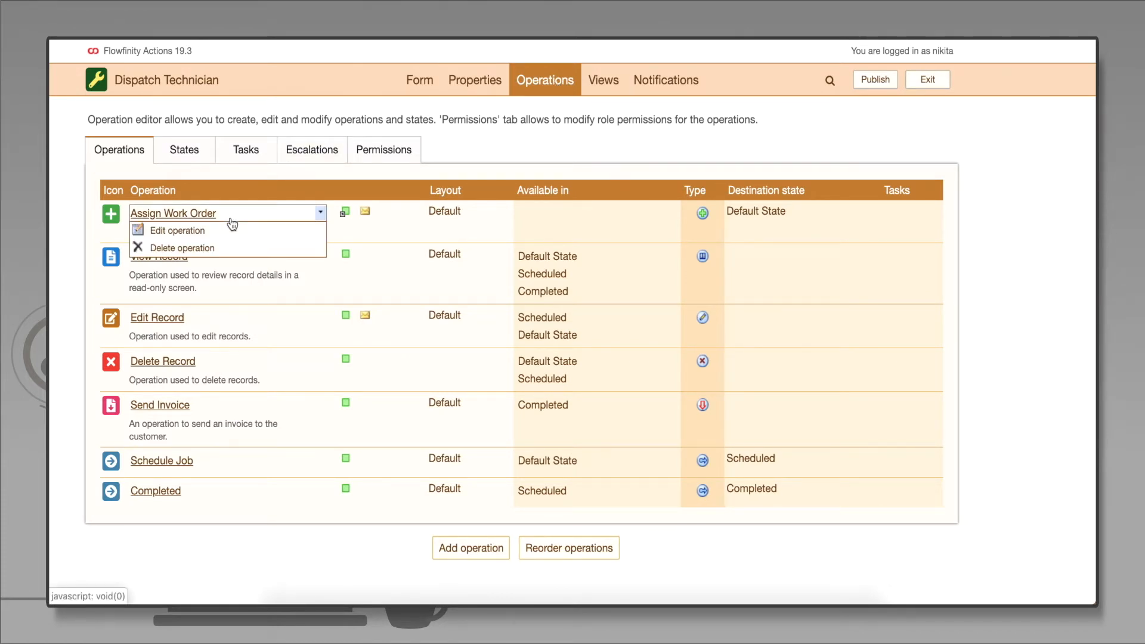
pyautogui.click(240, 232)
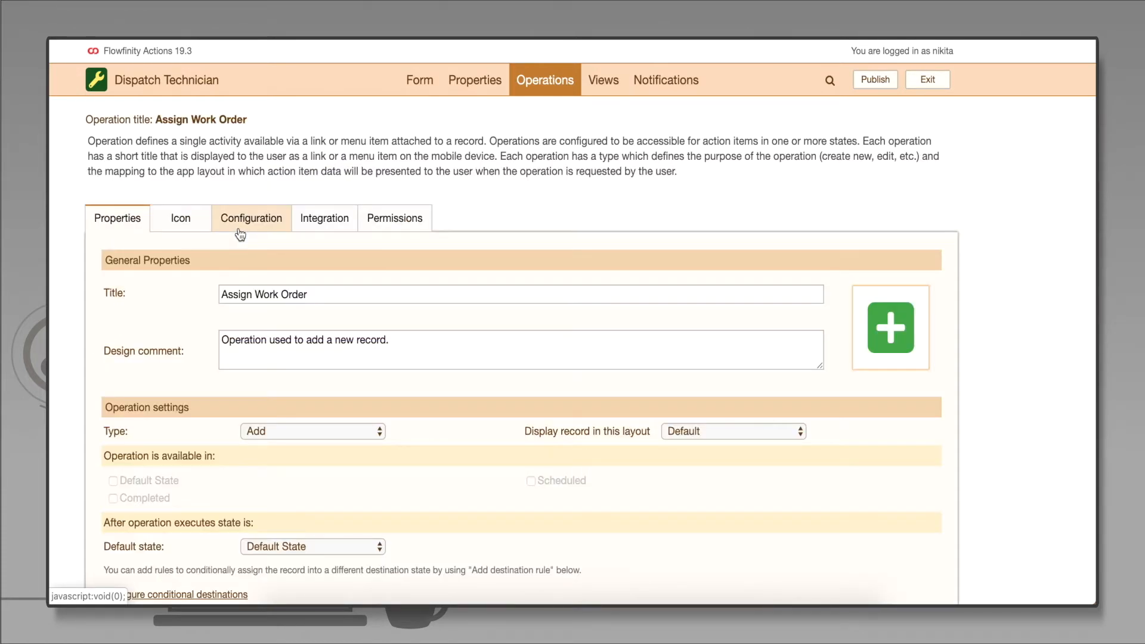
pyautogui.click(791, 432)
pyautogui.click(792, 443)
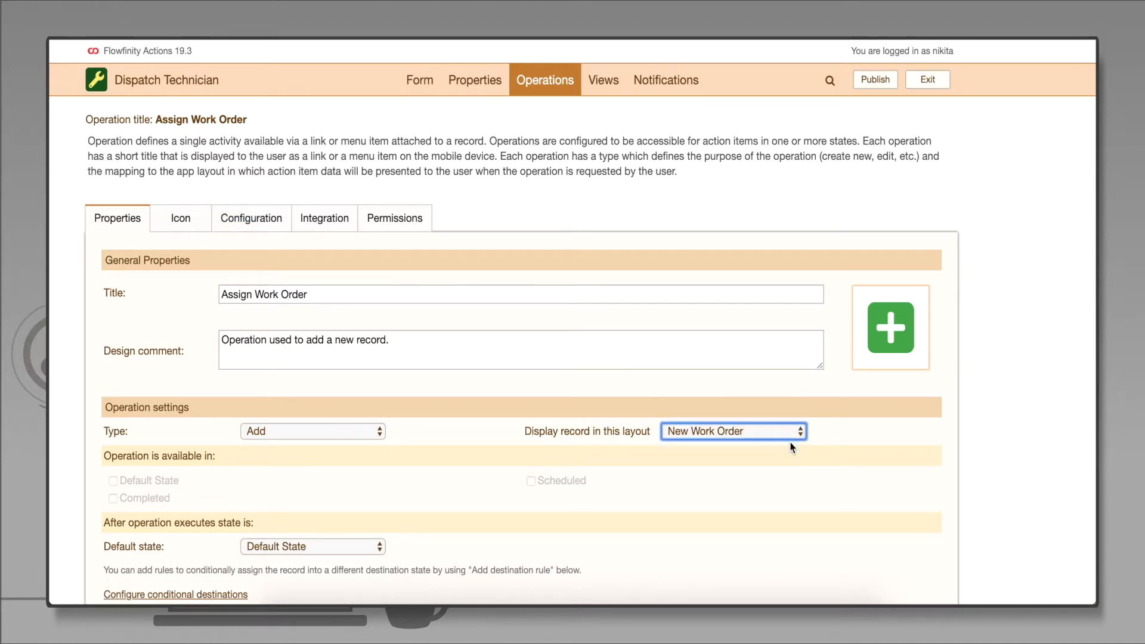
pyautogui.scroll(-5, 792, 467)
pyautogui.click(494, 589)
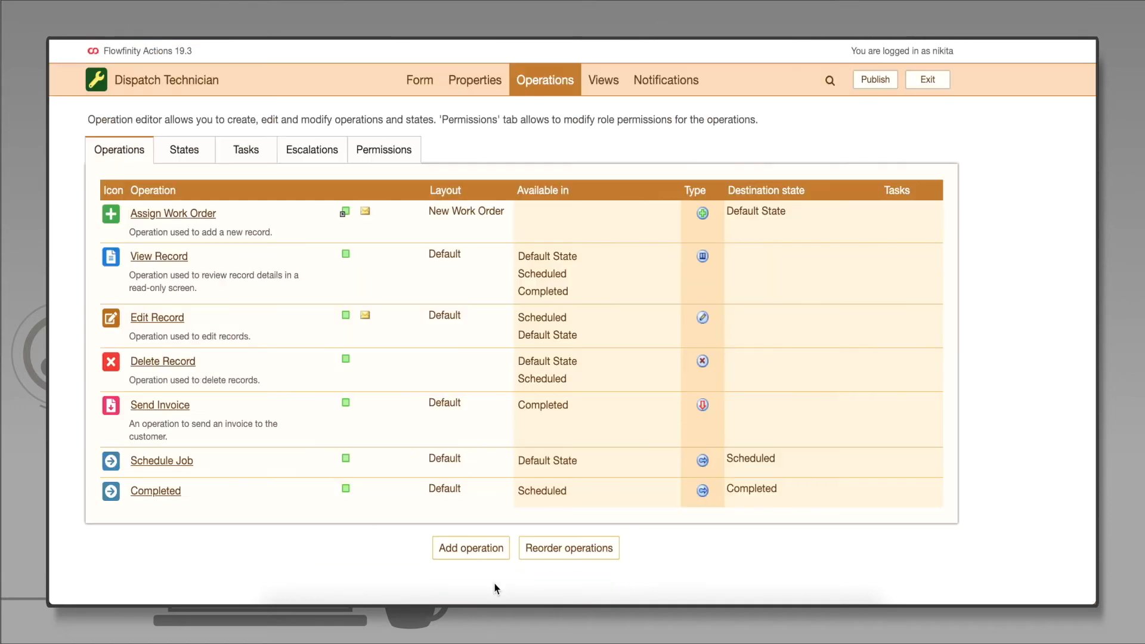
# - Edit the Schedule Job operation to display its record in the New Work Order layout and save it
pyautogui.click(228, 459)
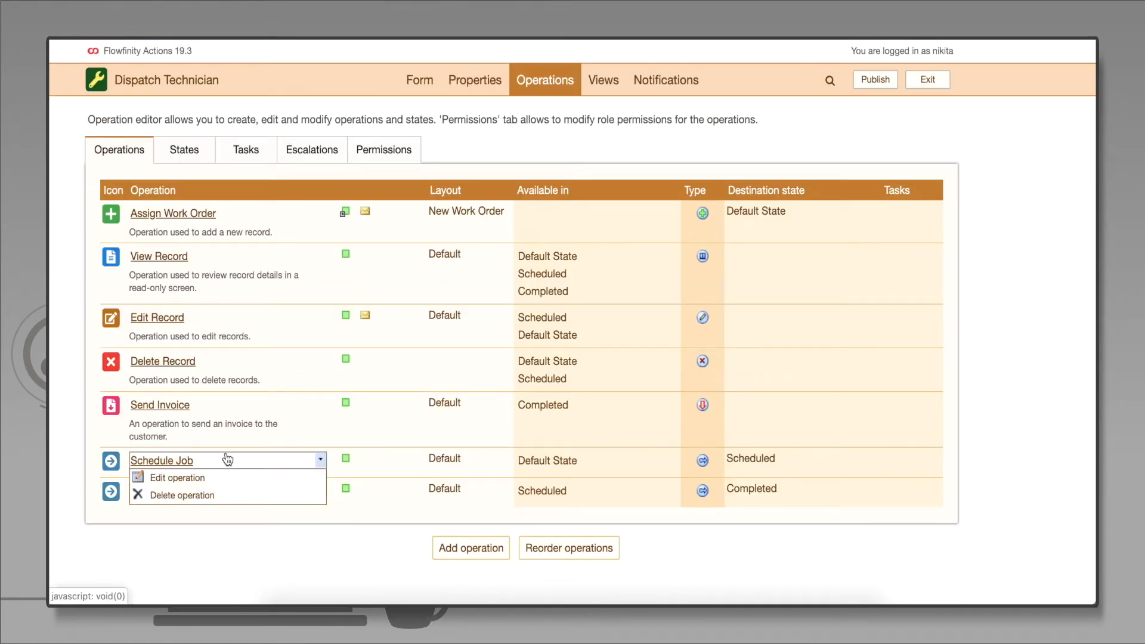
pyautogui.click(236, 477)
pyautogui.click(792, 438)
pyautogui.click(791, 448)
pyautogui.scroll(-5, 790, 455)
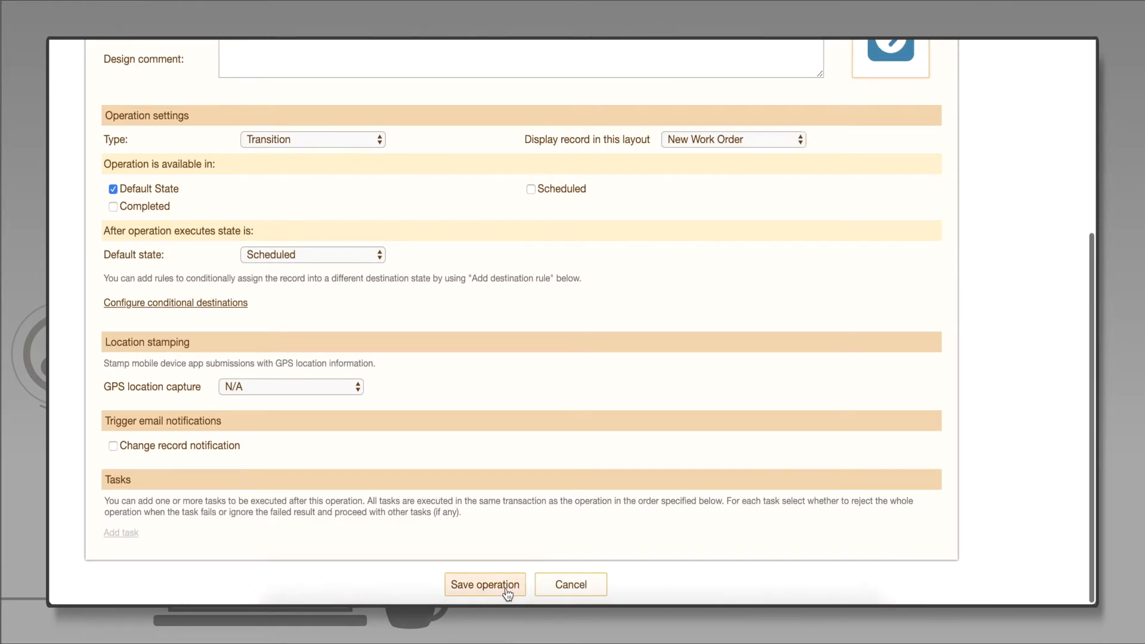
pyautogui.click(485, 584)
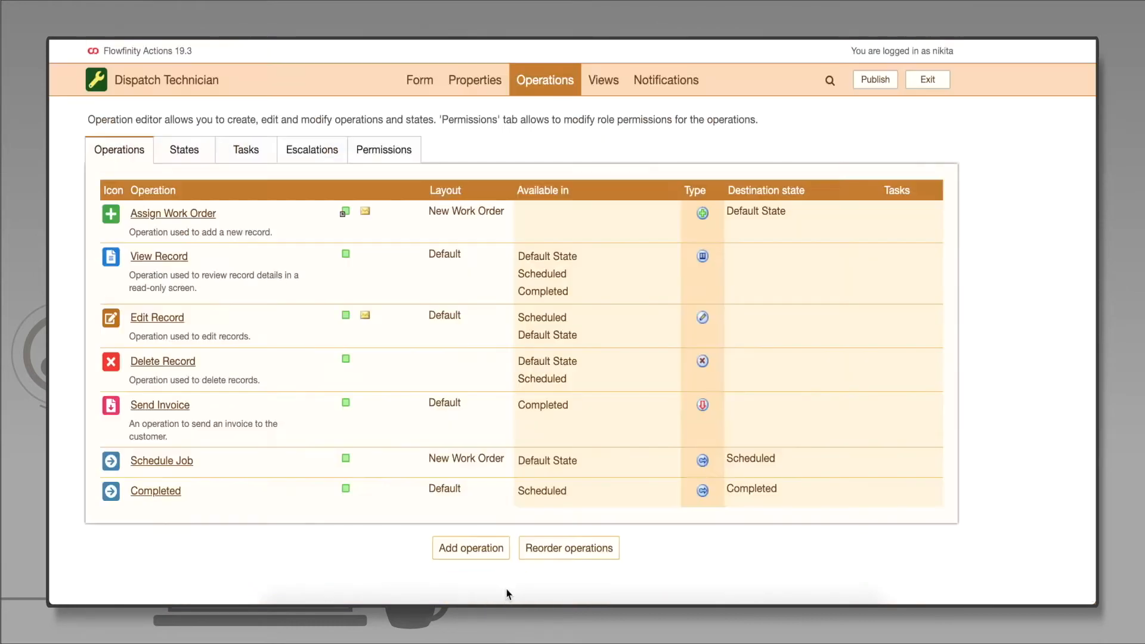
# - Edit the Send Invoice operation to display its record in the Invoice layout and save it
pyautogui.click(200, 409)
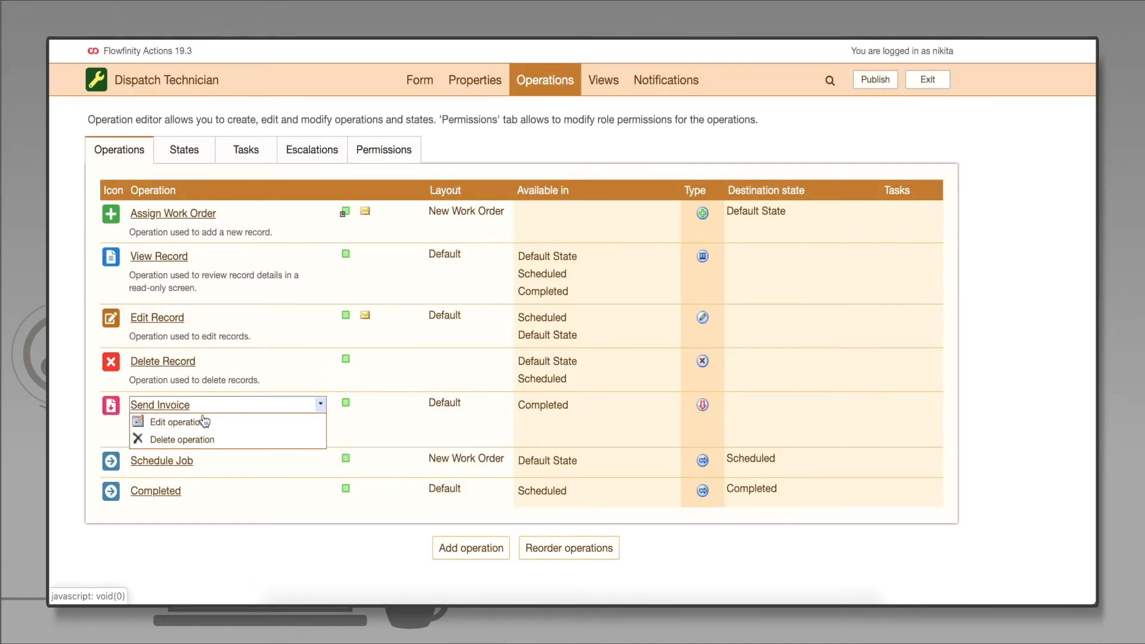
pyautogui.click(205, 421)
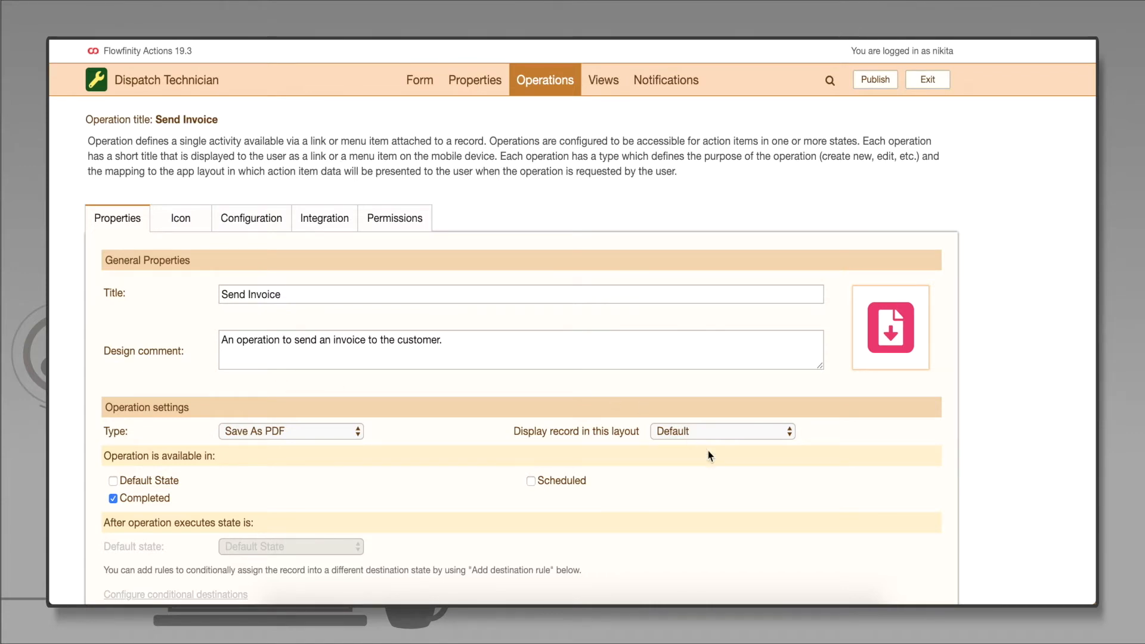
pyautogui.click(753, 436)
pyautogui.click(753, 462)
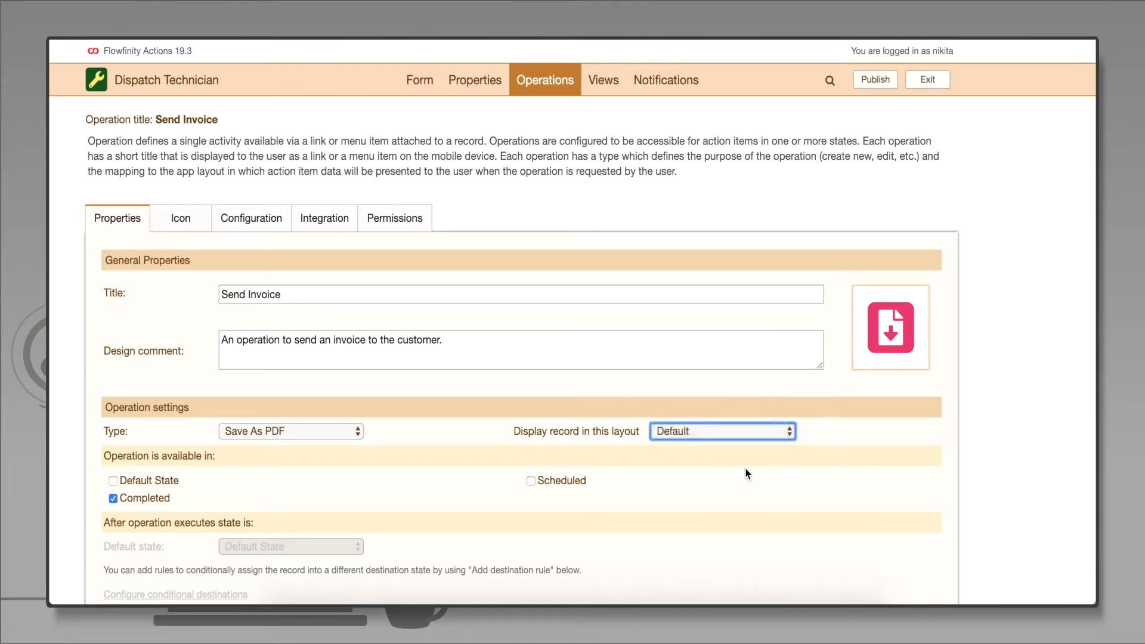
pyautogui.scroll(-5, 721, 501)
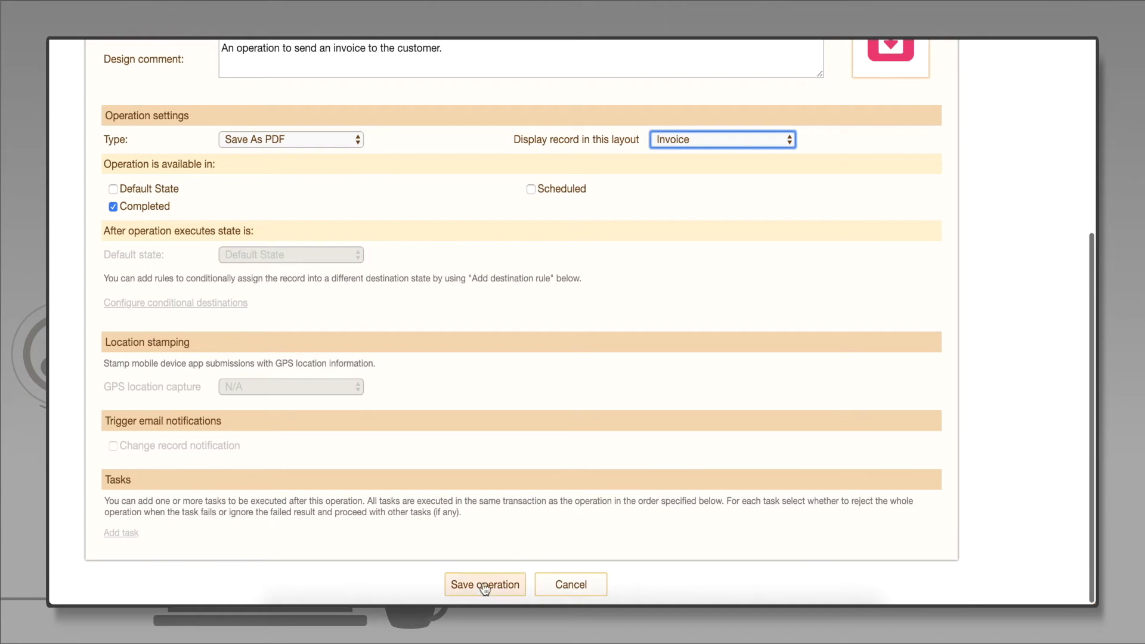
pyautogui.click(480, 586)
# - Edit the Completed operation to display its record in the Invoice layout and save it
pyautogui.click(173, 506)
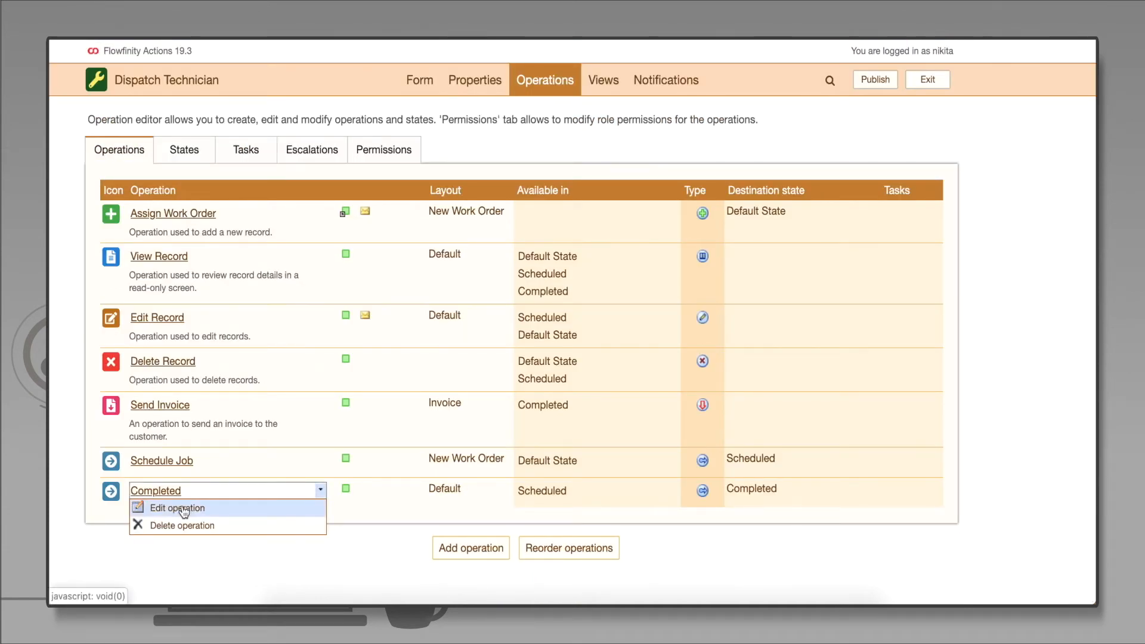
pyautogui.click(184, 510)
pyautogui.click(730, 431)
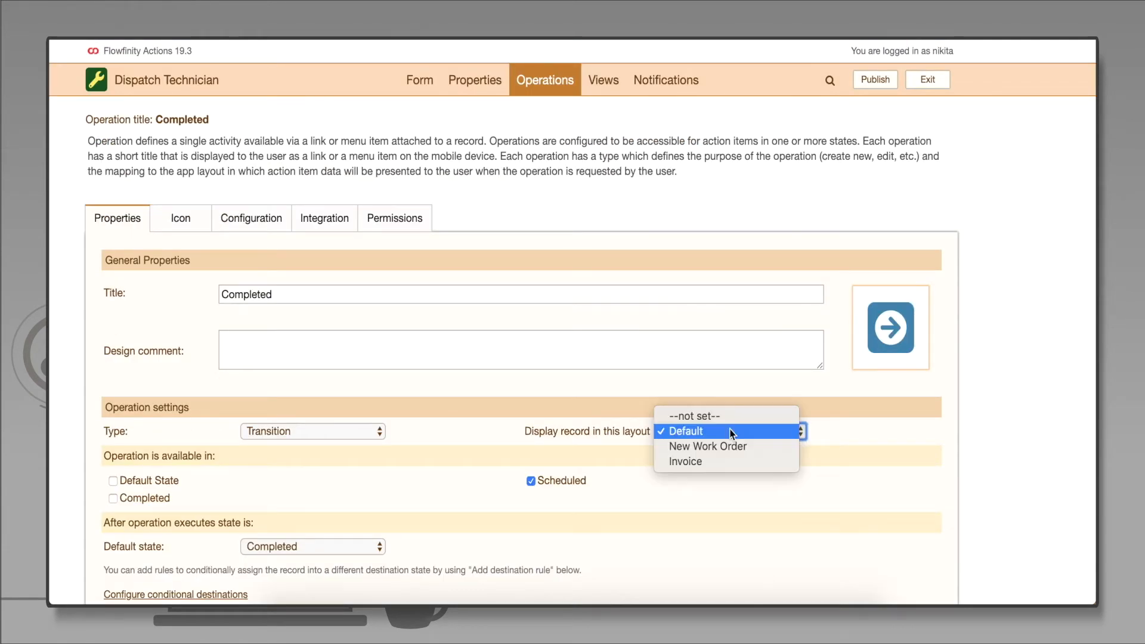
pyautogui.click(733, 460)
pyautogui.scroll(-5, 734, 482)
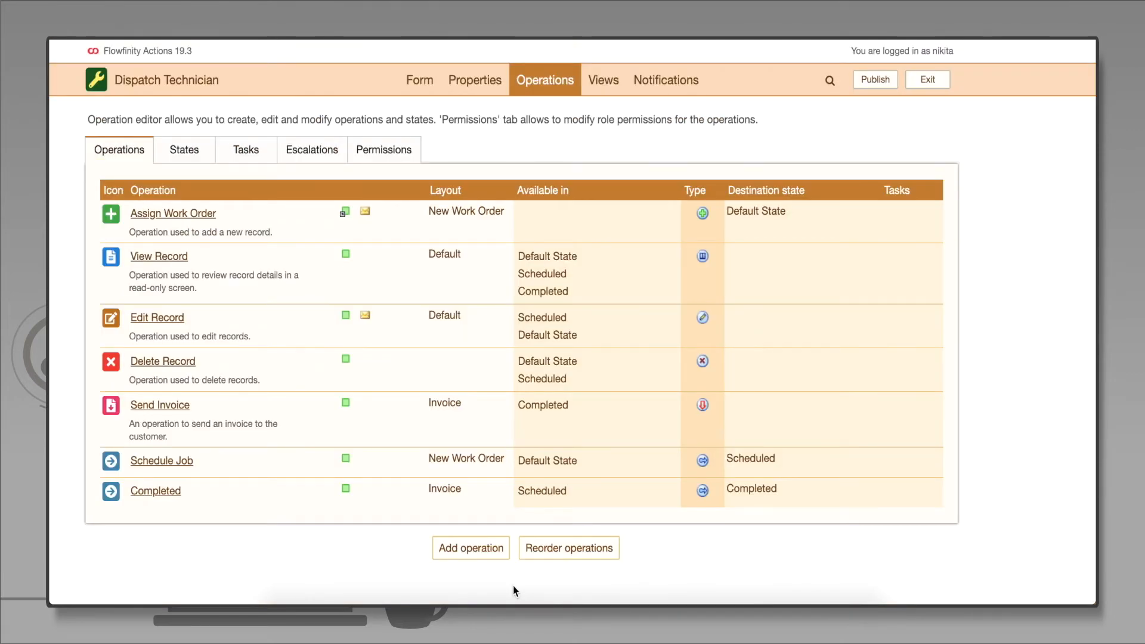
# - Publish the updated Dispatch Technician app and return to the list of published apps
pyautogui.click(890, 85)
pyautogui.click(683, 453)
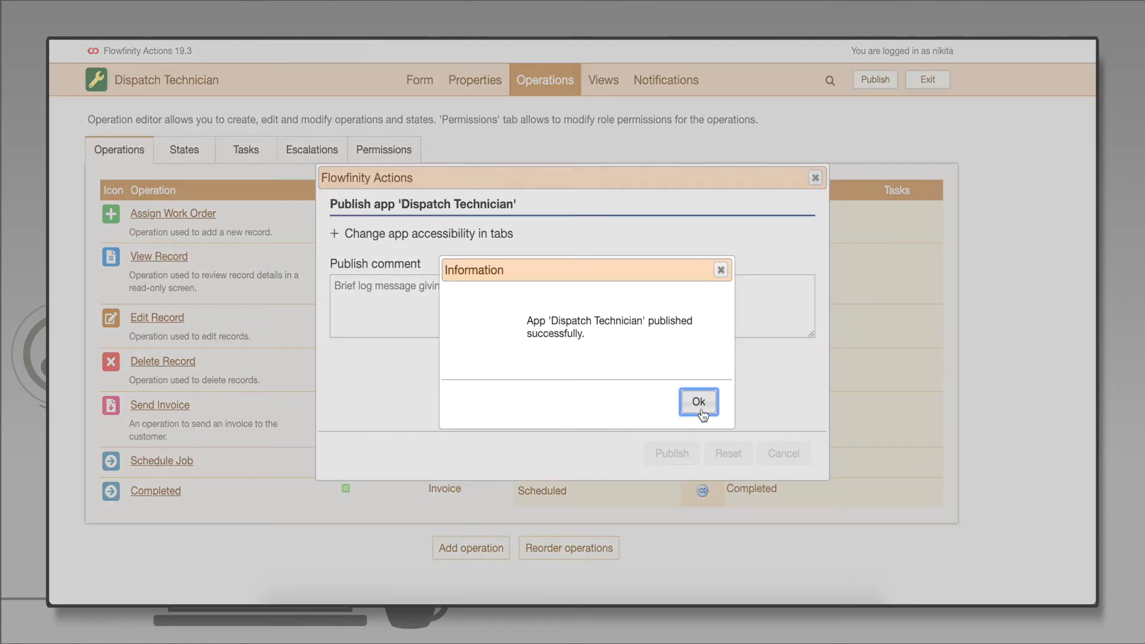
pyautogui.click(699, 403)
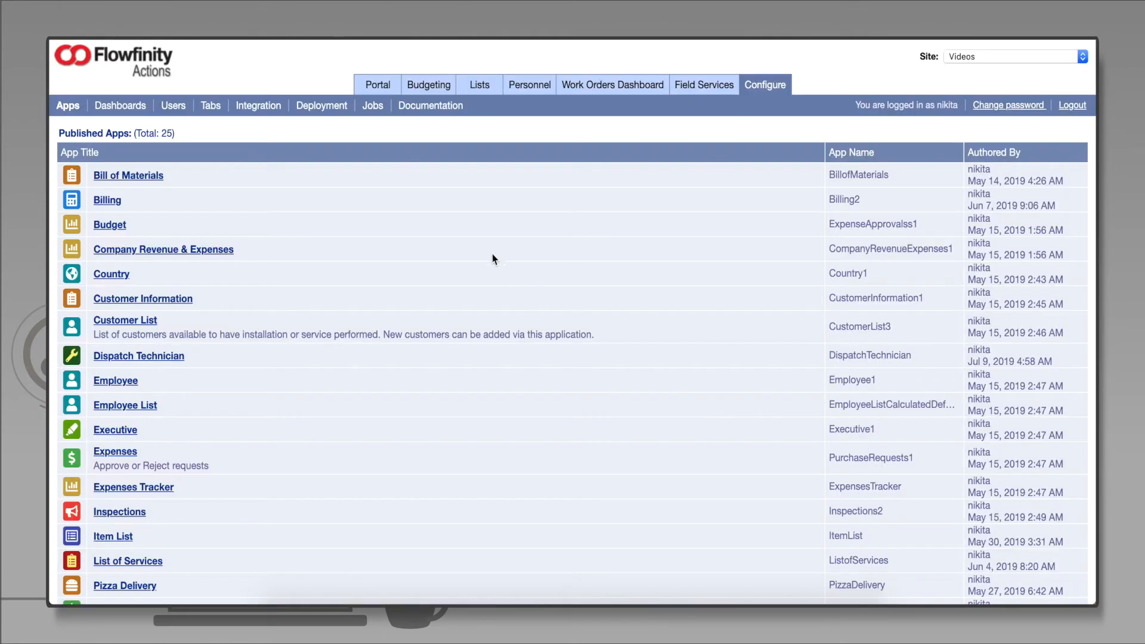
# - Go to the portal and open the view of all Dispatch Technician records
pyautogui.click(378, 85)
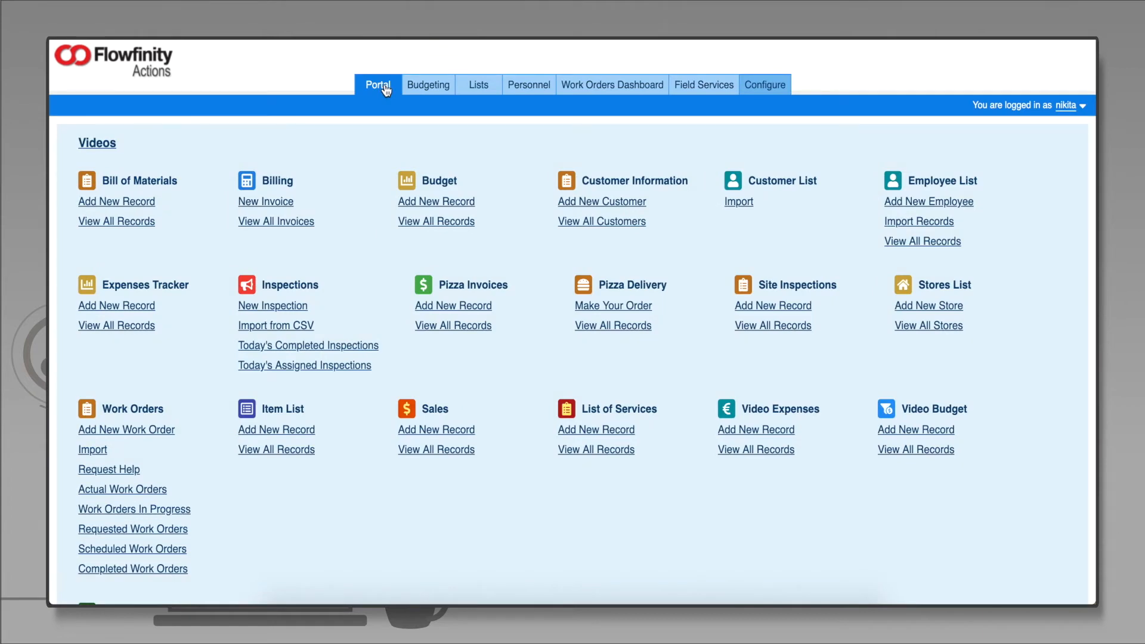
pyautogui.scroll(-3, 216, 380)
pyautogui.click(193, 490)
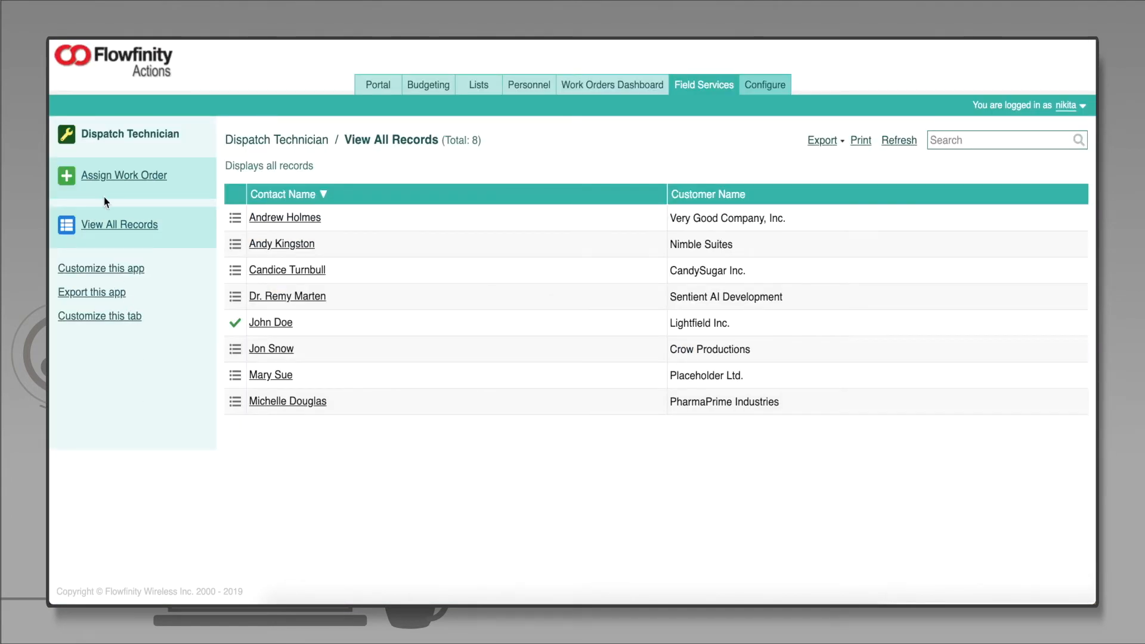
# - Submit a new work order for Steinsfield Productions with contact details, address, estimated duration 05:00, price 900.00, parts discount 3% and tax rate 5%
pyautogui.click(108, 175)
pyautogui.write('Steinsfield Productions')
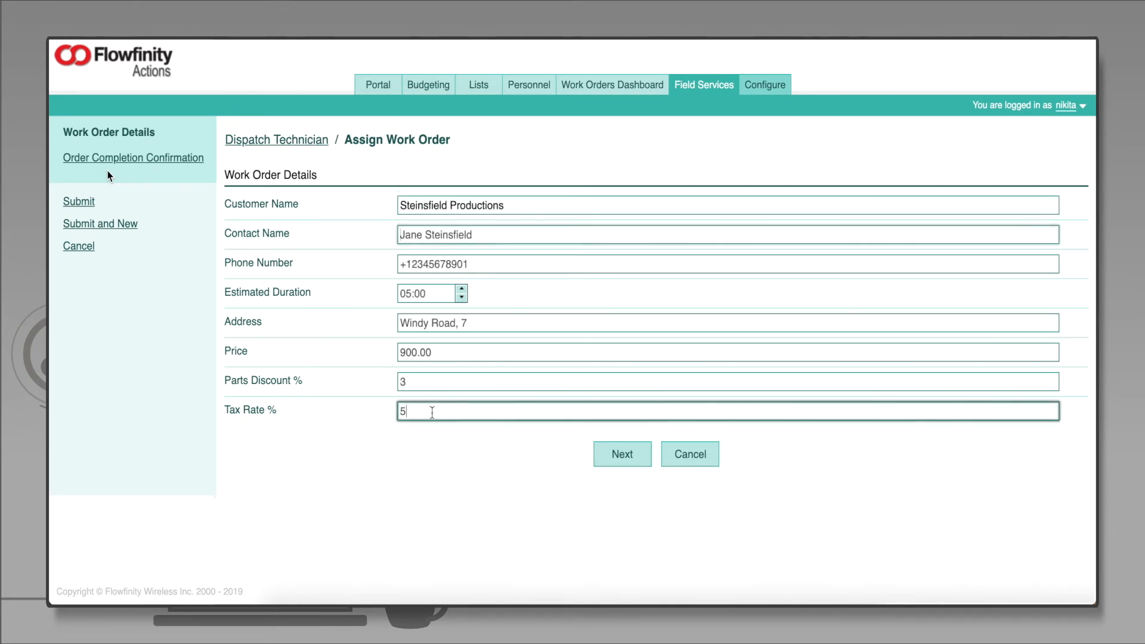
pyautogui.click(623, 461)
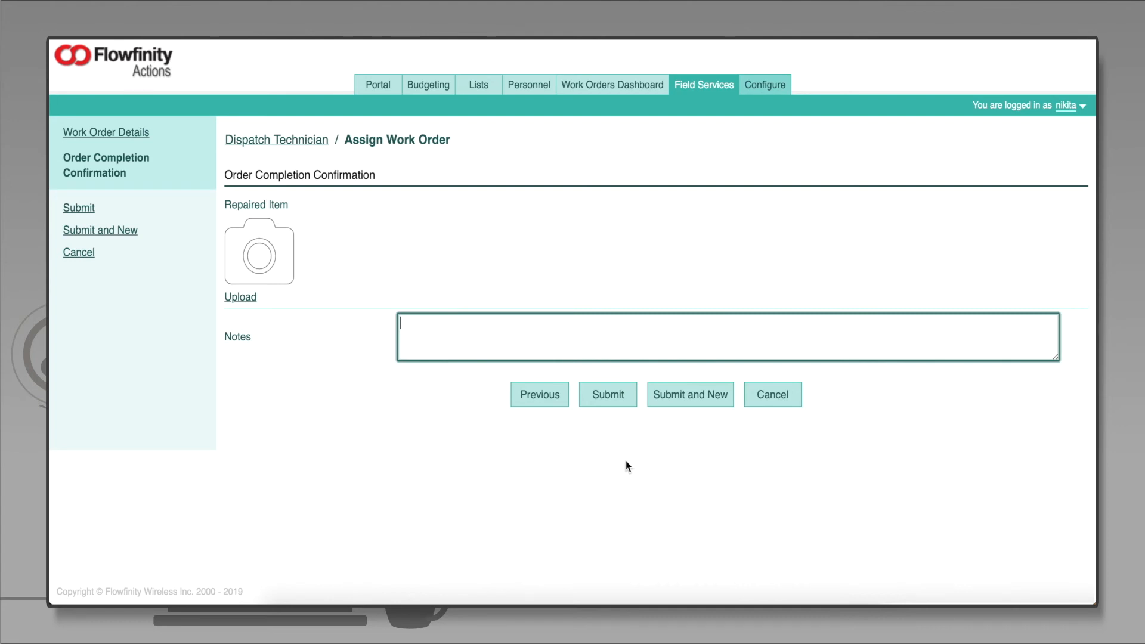
pyautogui.click(613, 396)
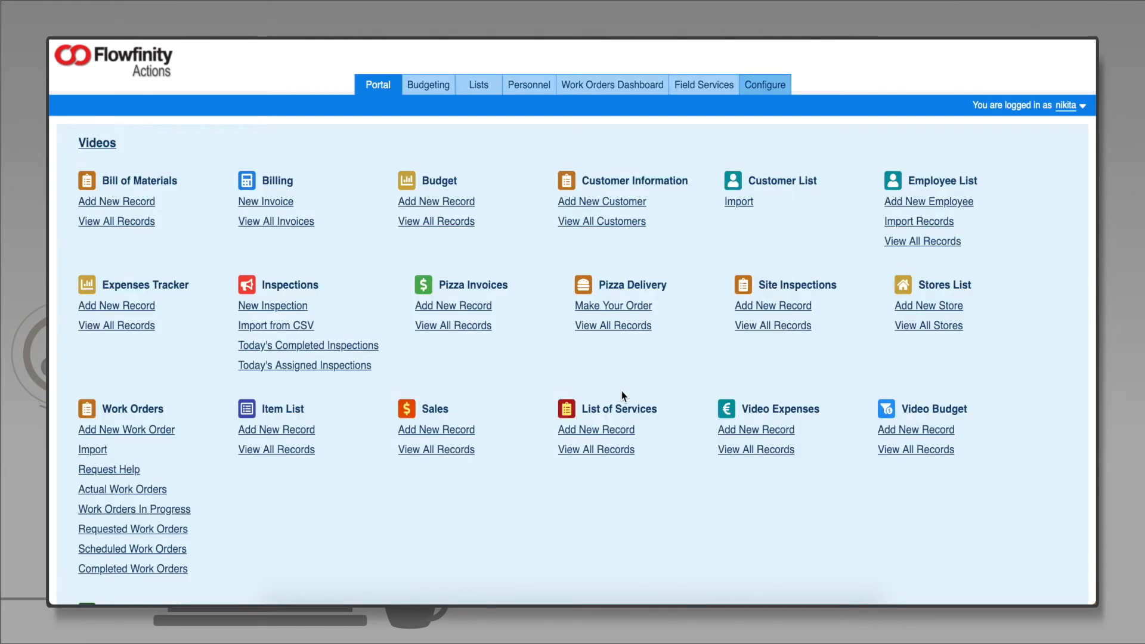